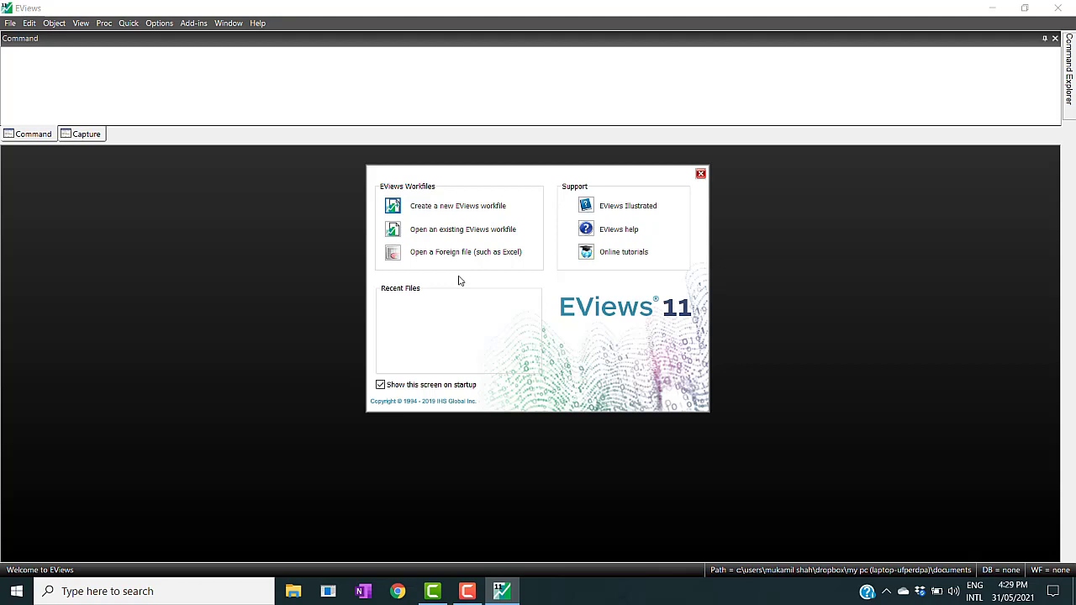
# - Create a new unstructured/undated workfile with 500 observations, named arif_estimation
pyautogui.click(454, 210)
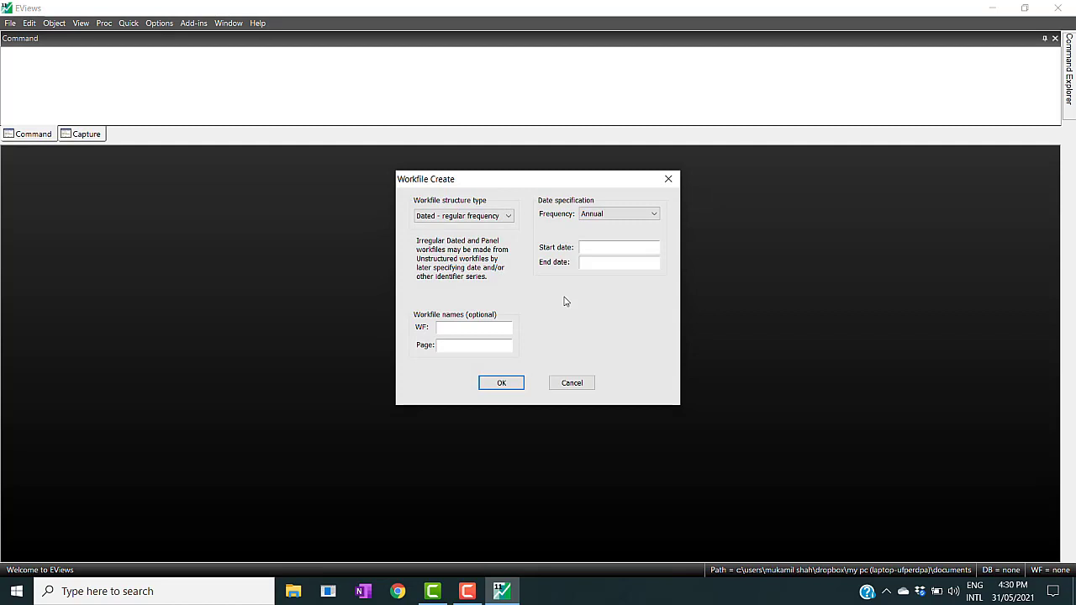
pyautogui.click(508, 217)
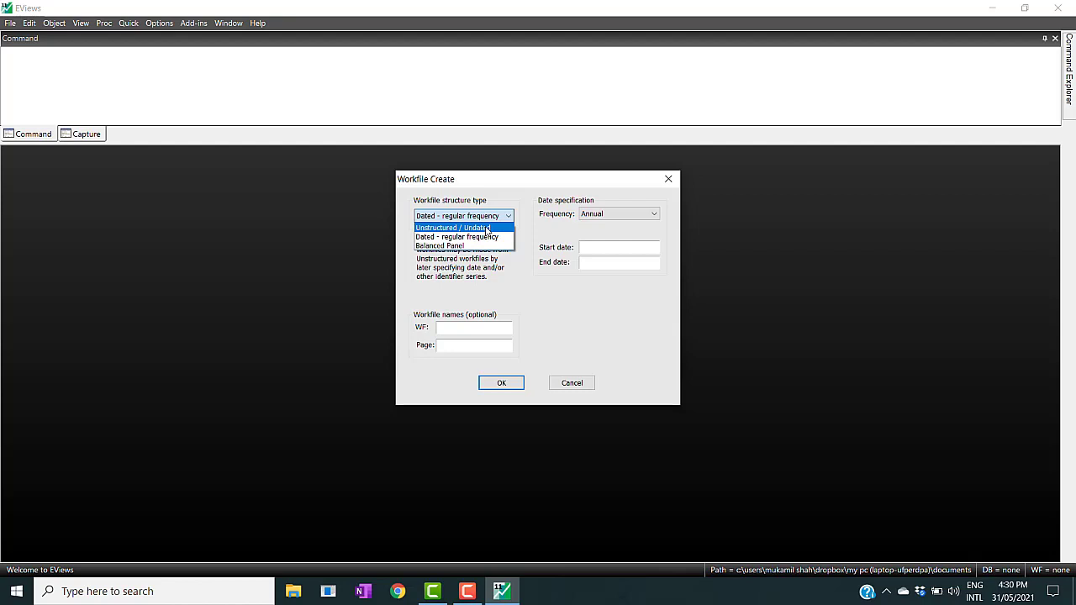
pyautogui.click(486, 230)
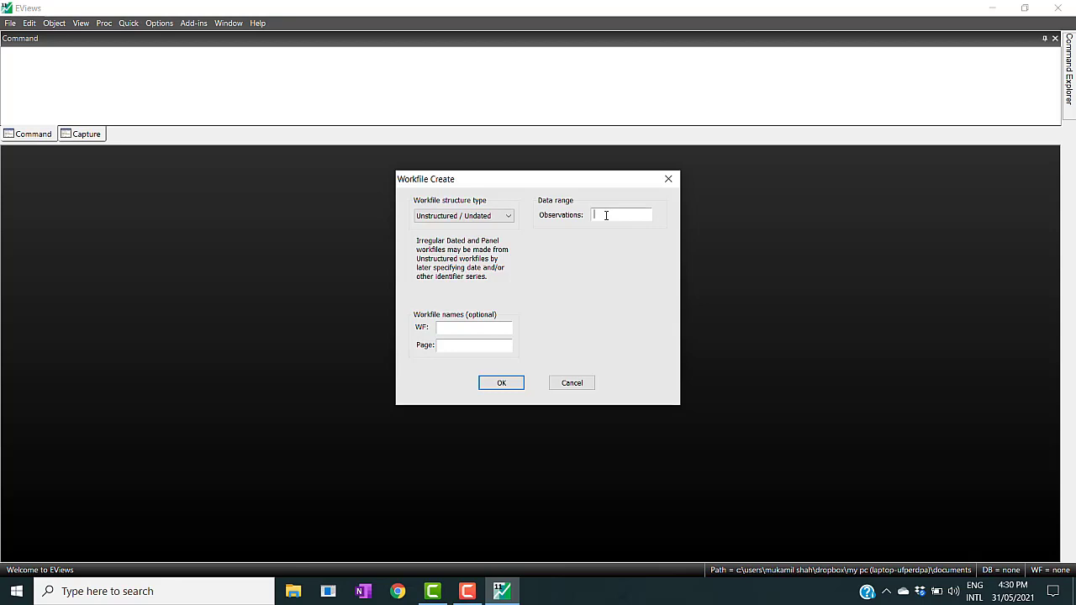
pyautogui.write('500')
pyautogui.write('a')
pyautogui.write('rif')
pyautogui.write('_es')
pyautogui.write('timation')
pyautogui.click(498, 384)
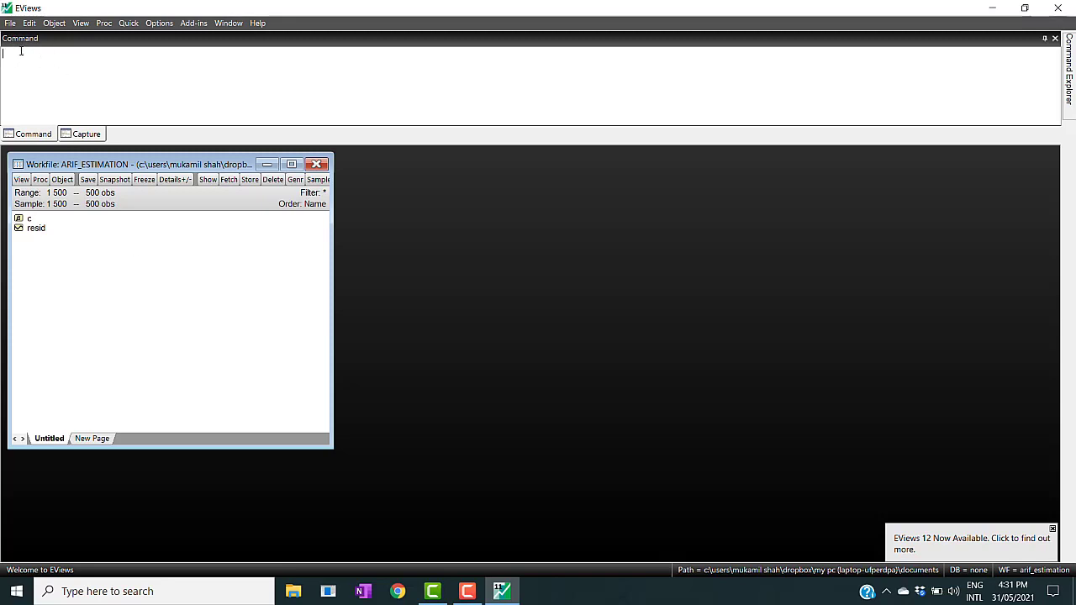
# - Open an empty data group spreadsheet with the data command and maximize its window
pyautogui.write('data')
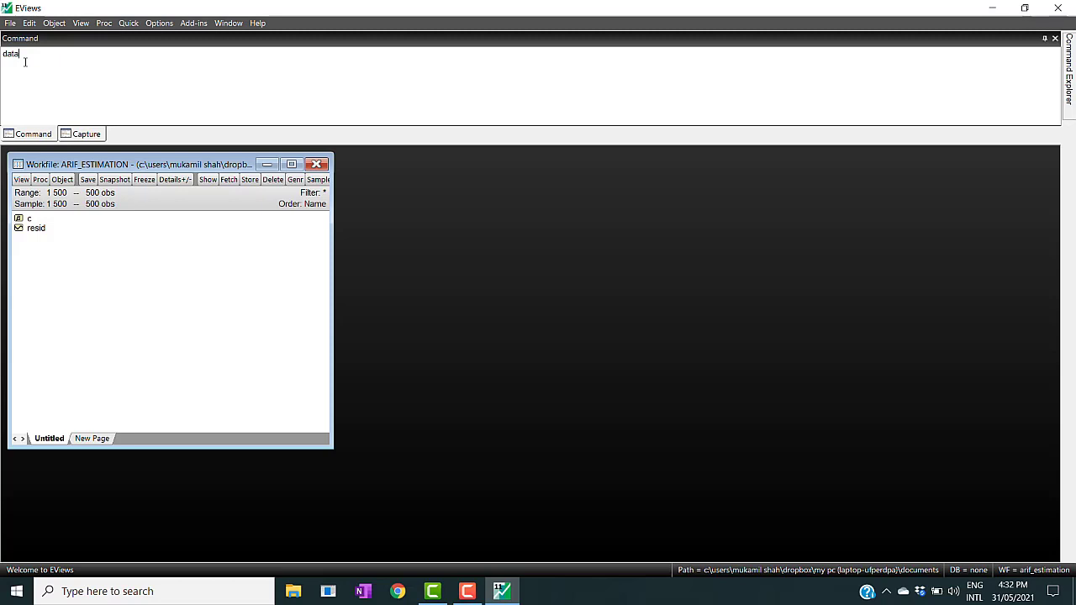
pyautogui.press('Return')
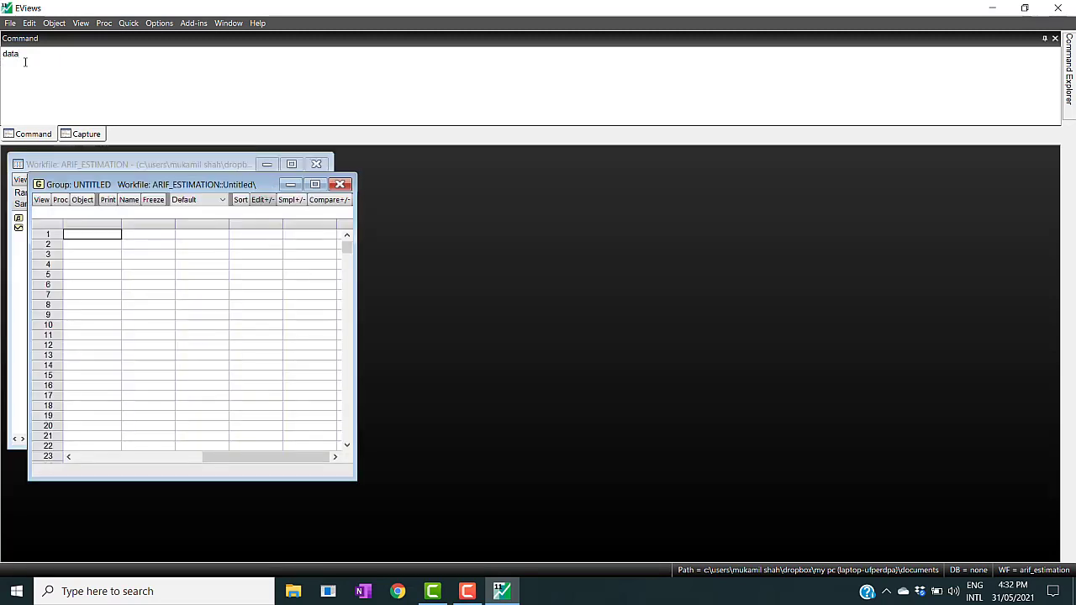
pyautogui.click(315, 185)
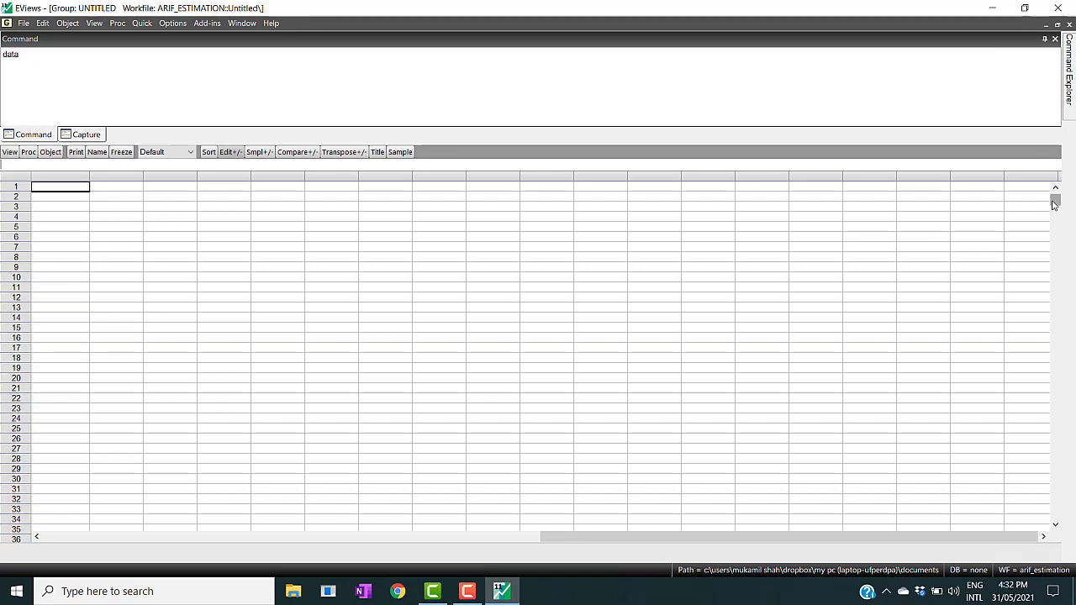
# - Scroll through the spreadsheet's observation rows from 1 to 500, then restore the group window to its normal size
pyautogui.scroll(1, 1055, 204)
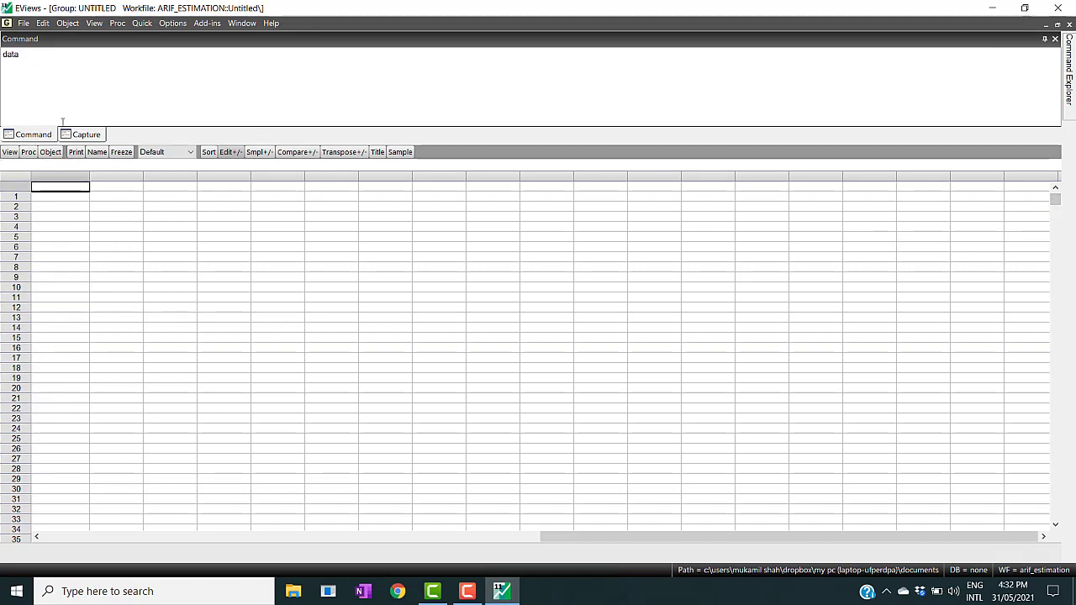
pyautogui.click(49, 199)
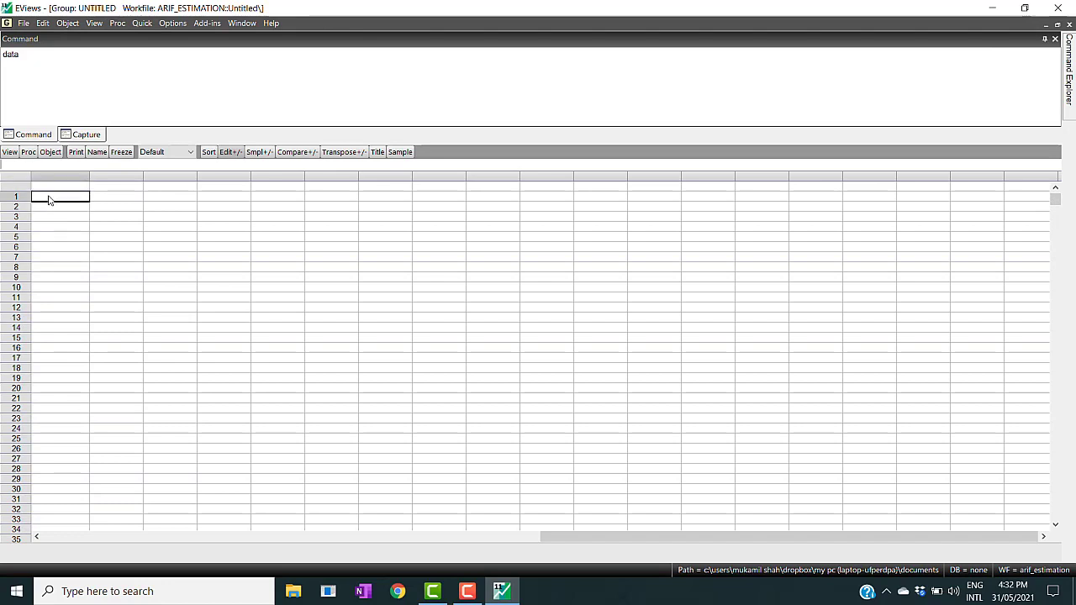
pyautogui.click(48, 189)
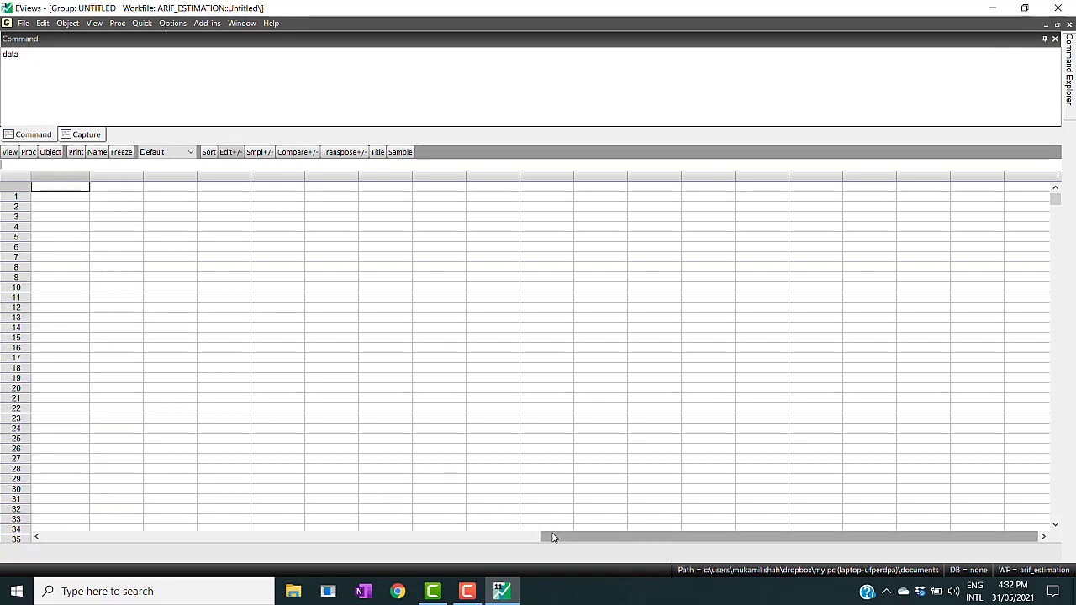
pyautogui.moveTo(553, 538); pyautogui.dragTo(61, 542)
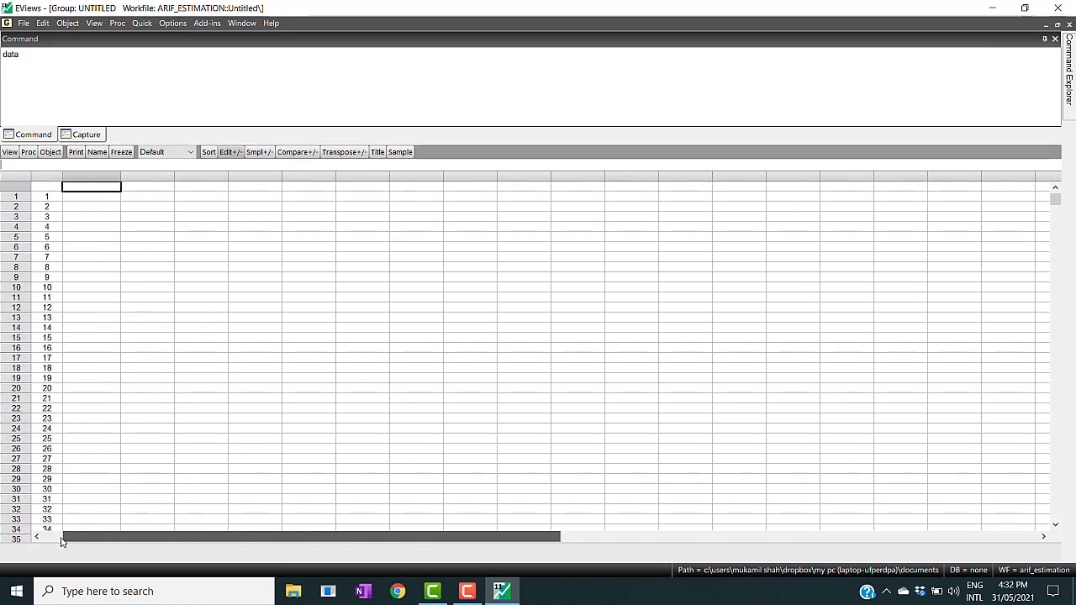
pyautogui.click(175, 382)
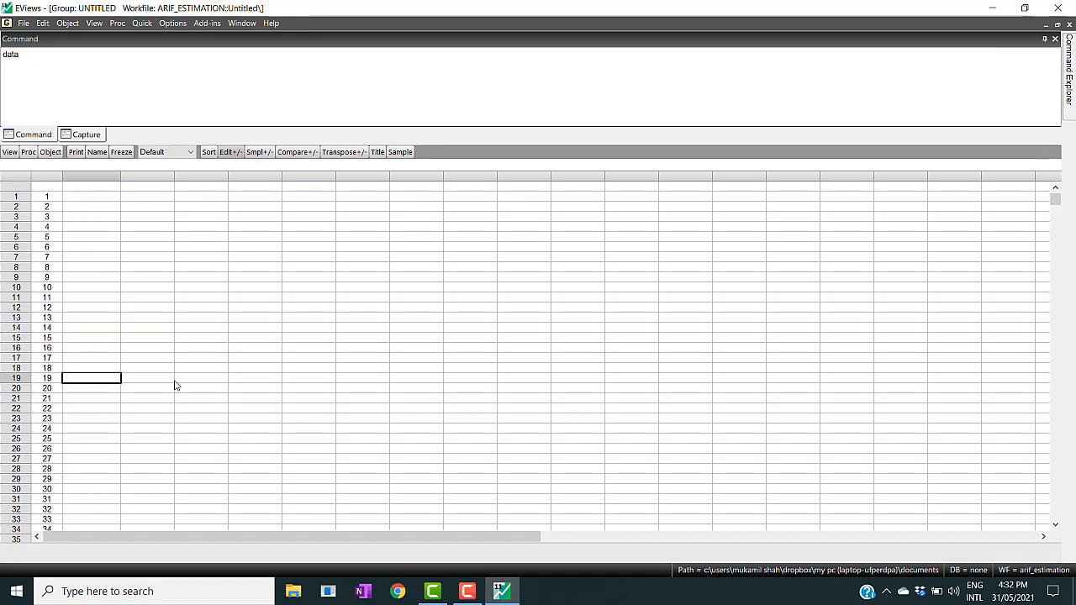
pyautogui.click(1056, 525)
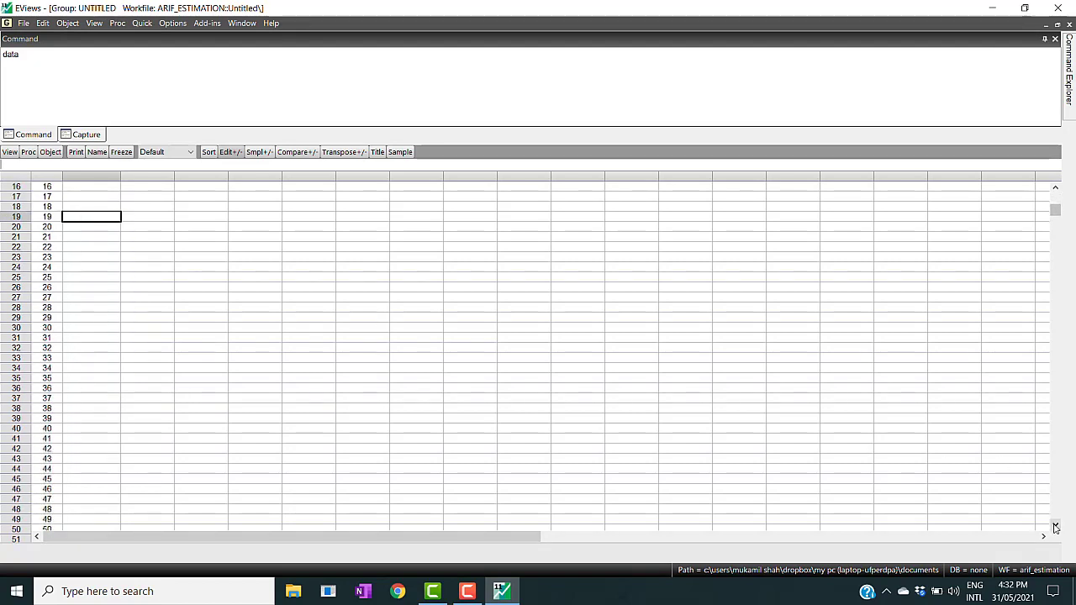
pyautogui.click(783, 430)
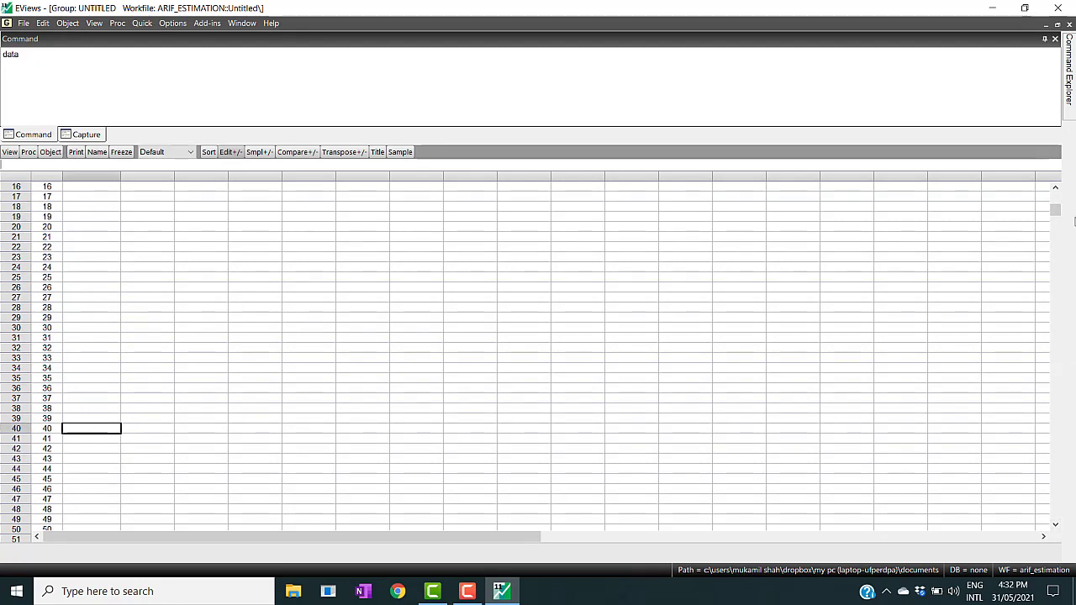
pyautogui.moveTo(1055, 212); pyautogui.dragTo(1075, 562)
pyautogui.click(1056, 524)
pyautogui.click(1056, 524)
pyautogui.click(1056, 524)
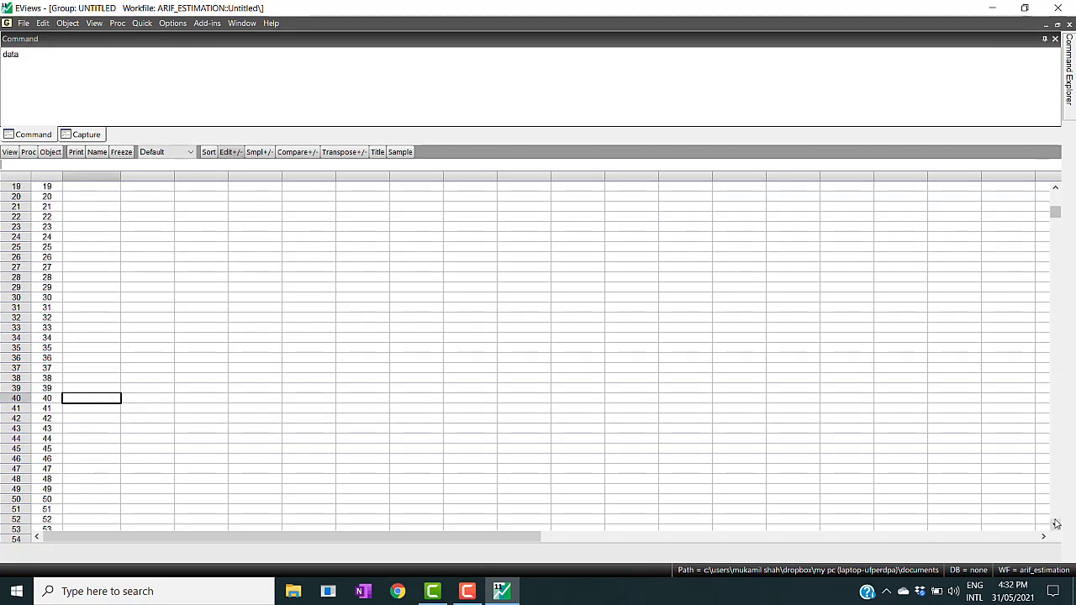
pyautogui.moveTo(1056, 212); pyautogui.dragTo(1040, 527)
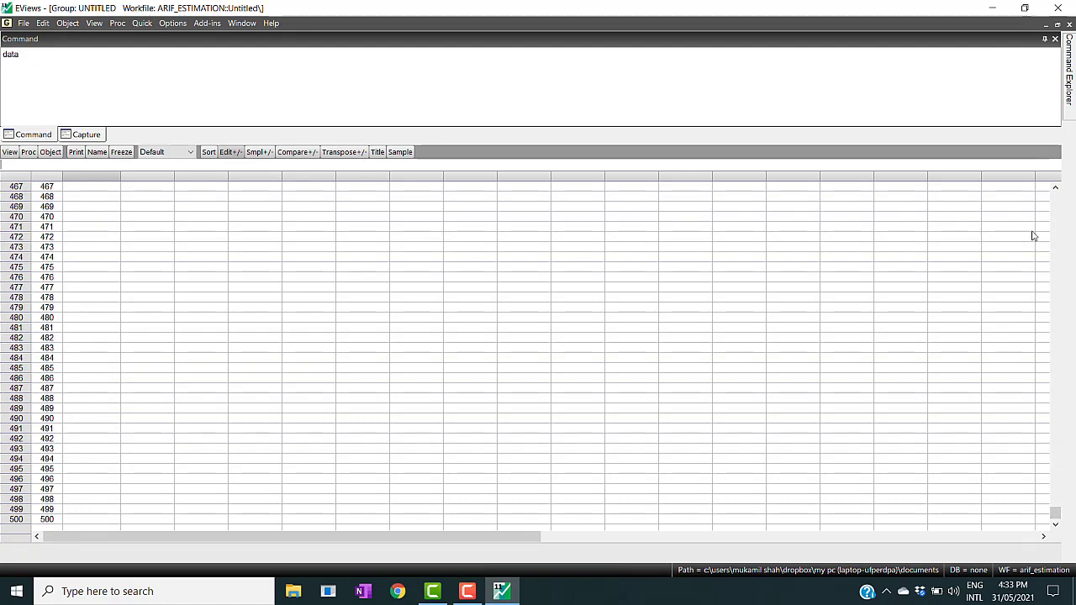
pyautogui.click(1056, 205)
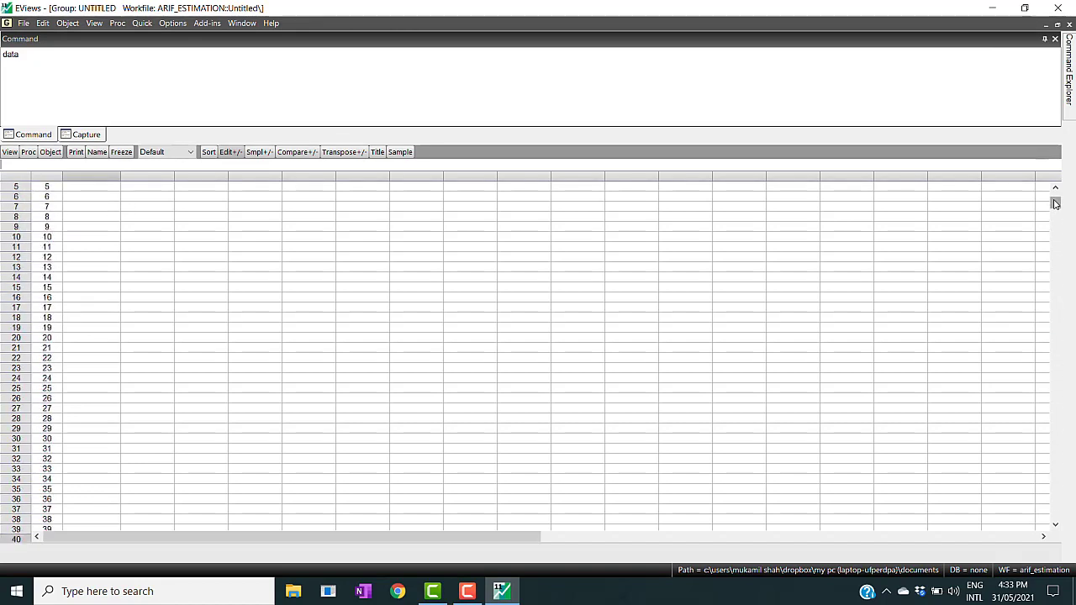
pyautogui.moveTo(1056, 204); pyautogui.dragTo(1055, 185)
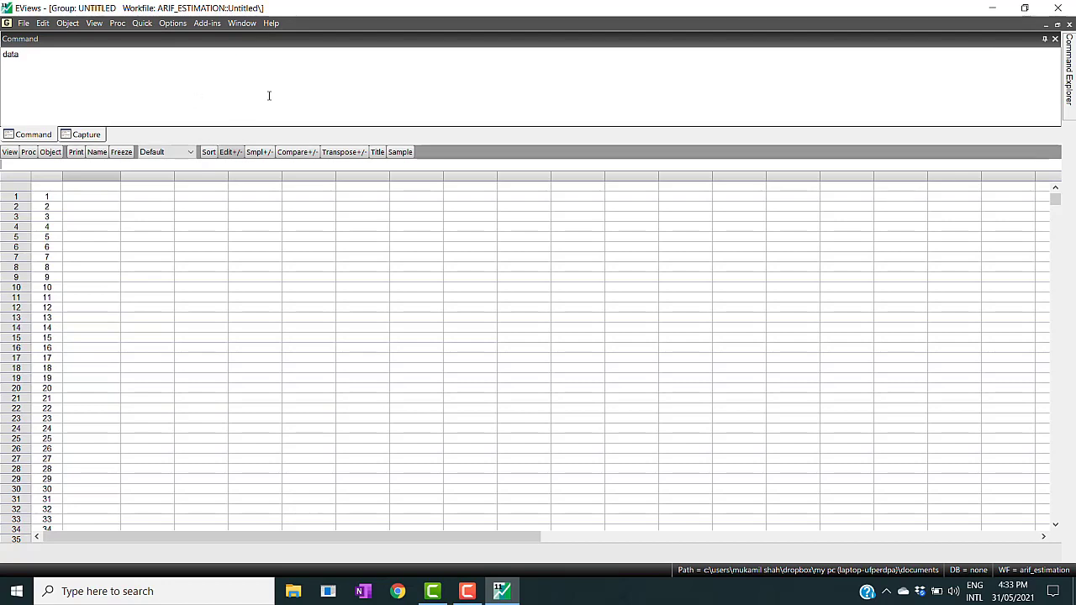
pyautogui.click(1057, 25)
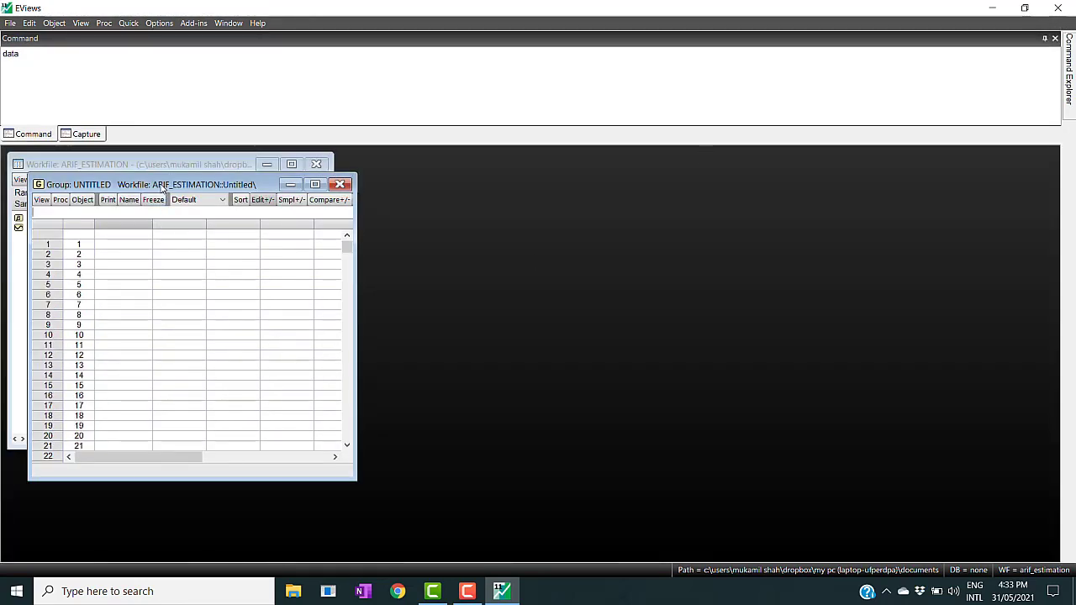
# - Rename the workfile page as Cross_Sectional_Data
pyautogui.moveTo(164, 187); pyautogui.dragTo(429, 154)
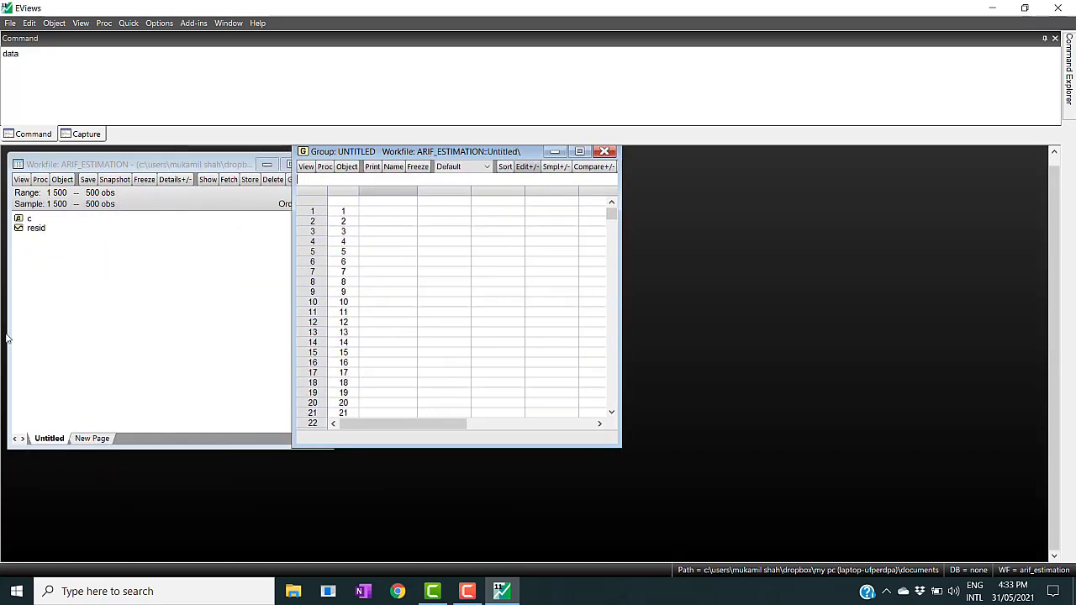
pyautogui.rightClick(52, 441)
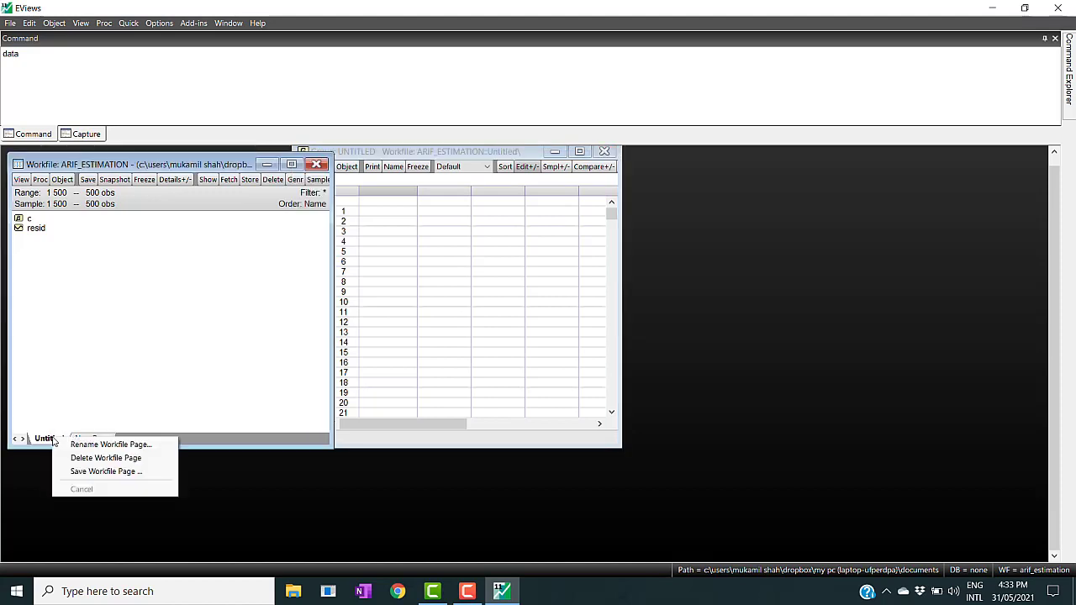
pyautogui.click(77, 446)
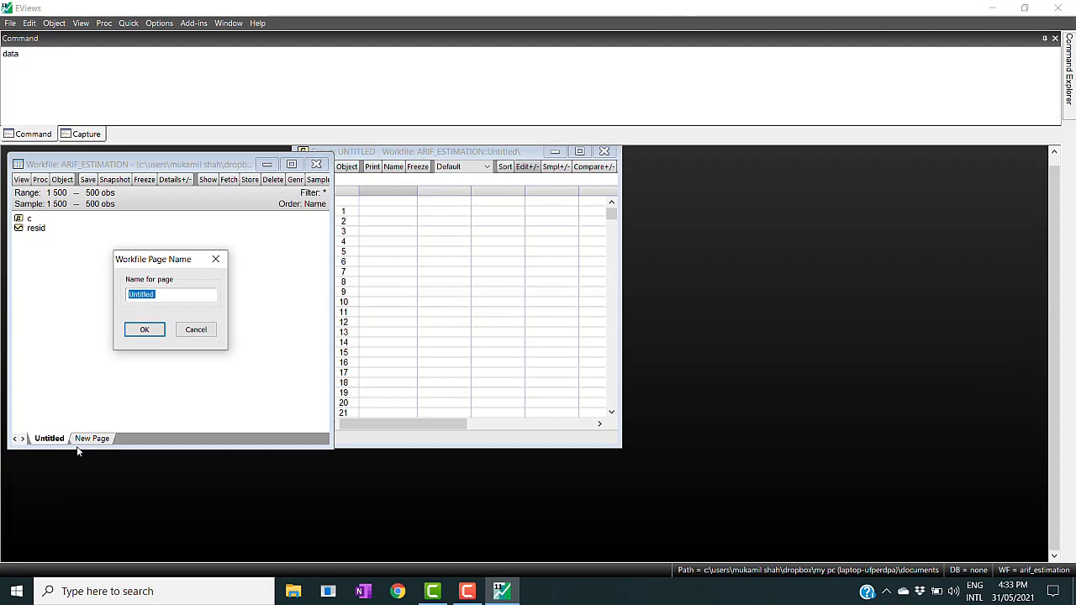
pyautogui.write('cross_Sectional_')
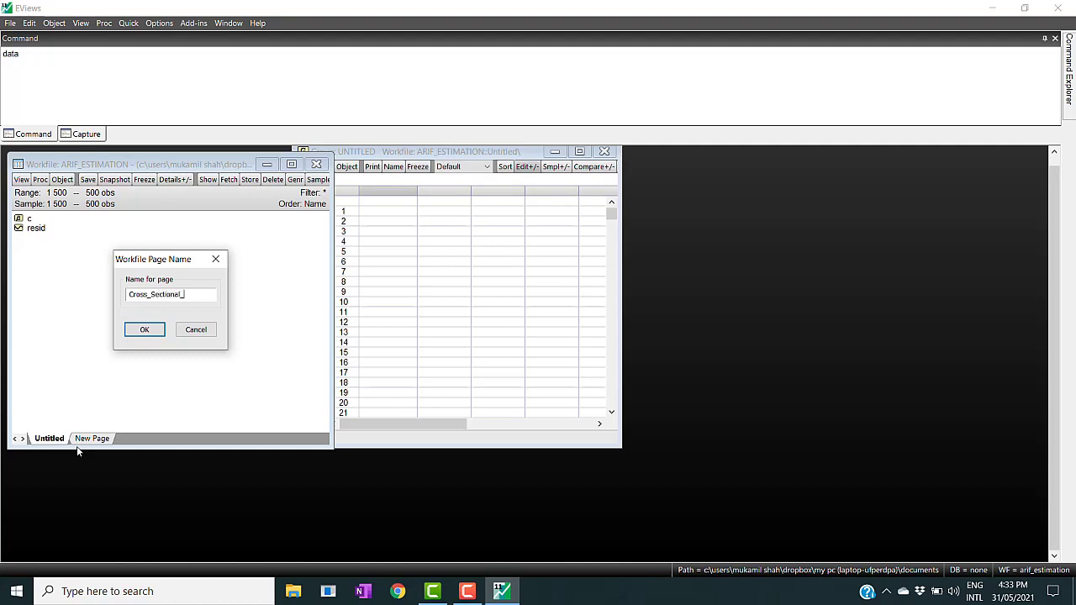
pyautogui.write('Date')
pyautogui.click(143, 332)
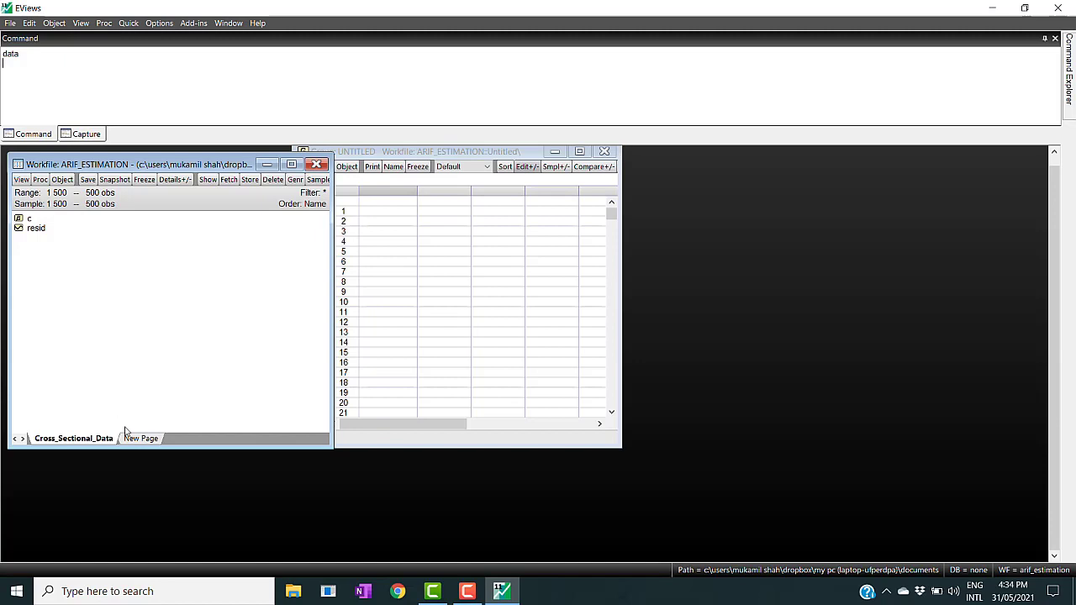
pyautogui.click(10, 23)
pyautogui.moveTo(33, 37)
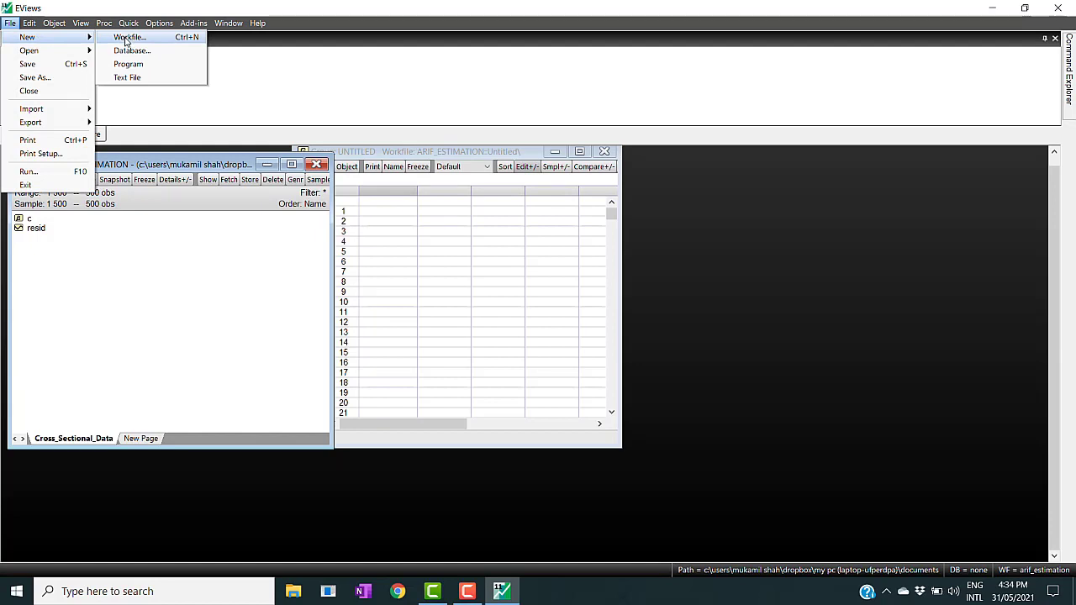
pyautogui.click(92, 365)
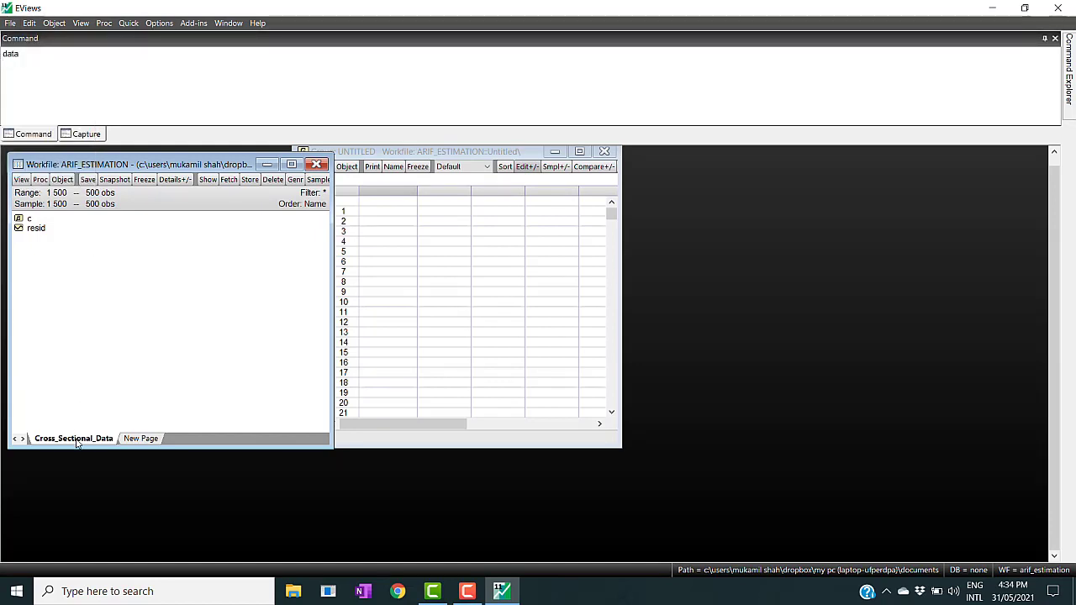
# - Start a new workfile page specified by frequency/range, keeping Dated - regular frequency and choosing Annual frequency
pyautogui.click(140, 439)
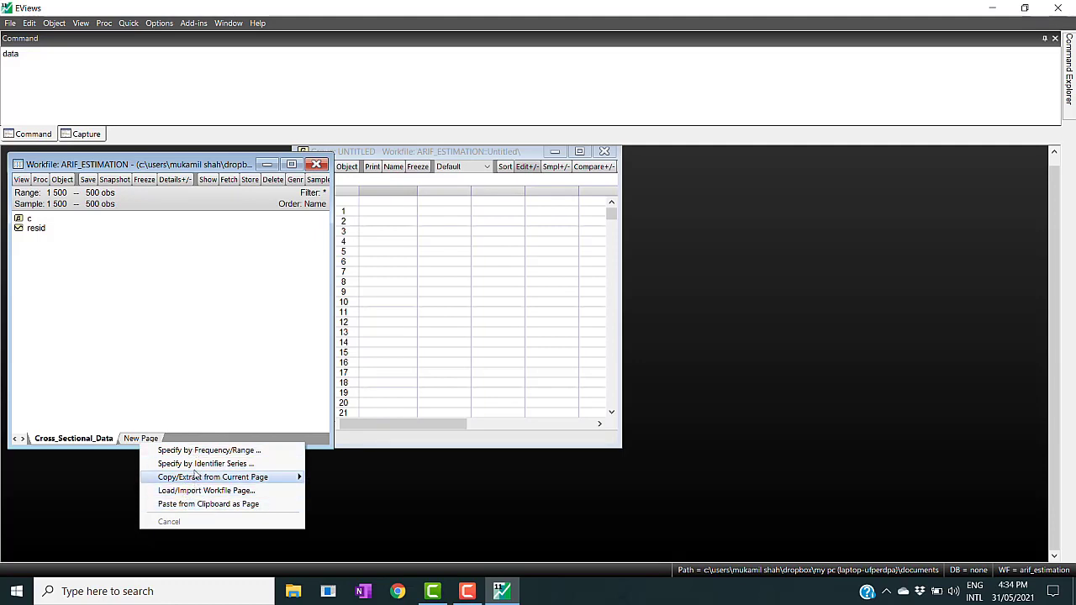
pyautogui.click(194, 452)
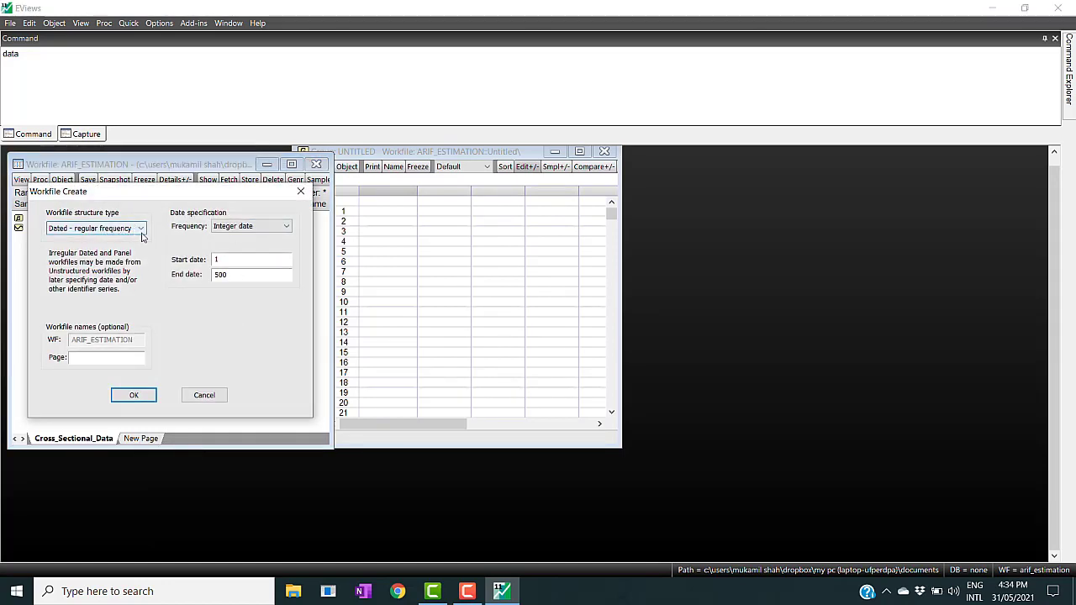
pyautogui.click(141, 232)
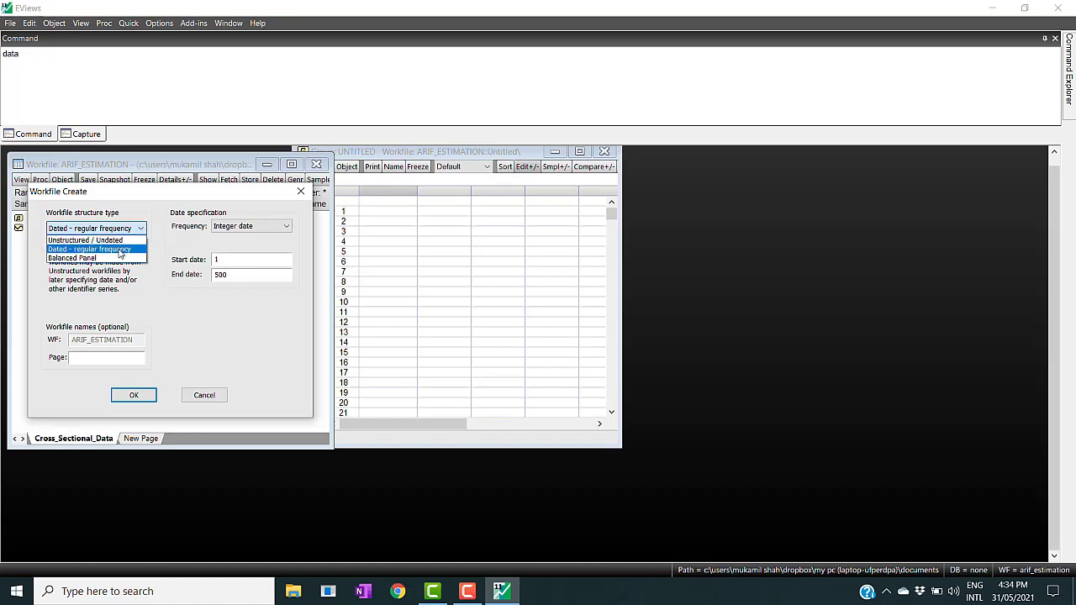
pyautogui.click(122, 251)
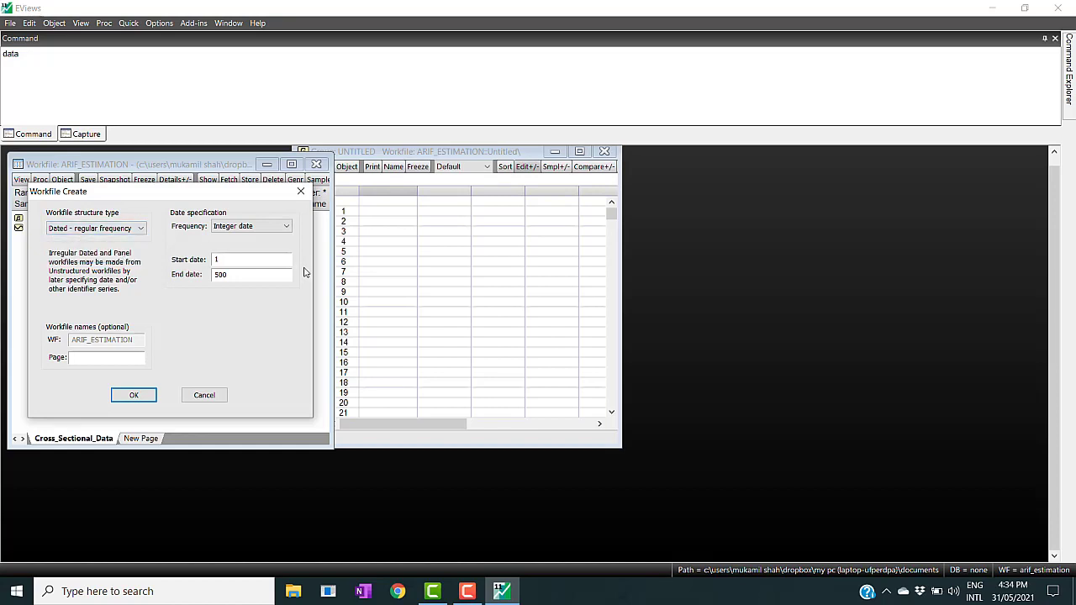
pyautogui.click(287, 228)
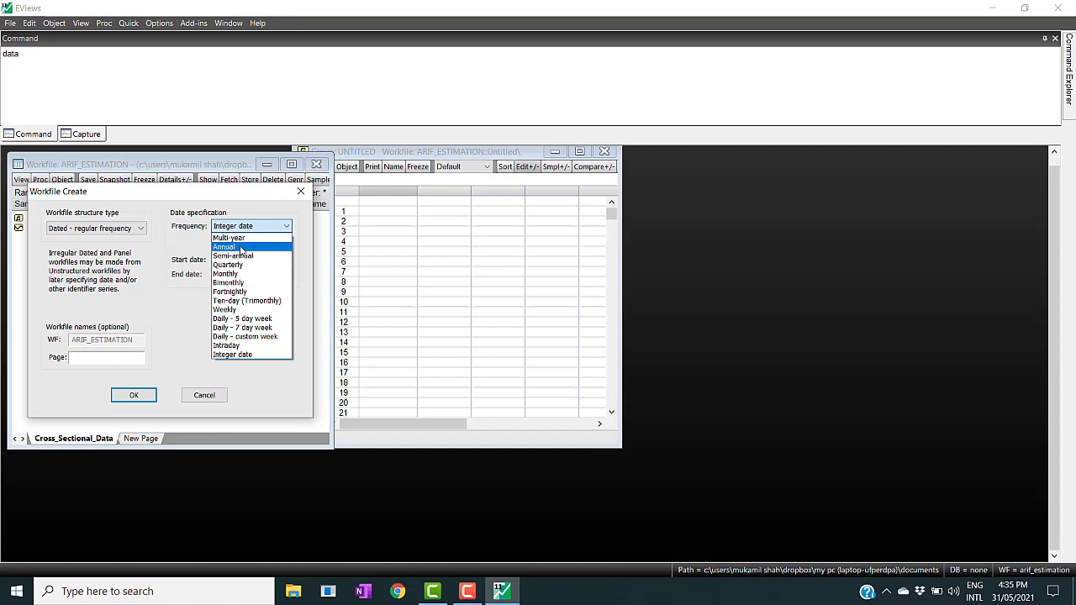
pyautogui.click(240, 247)
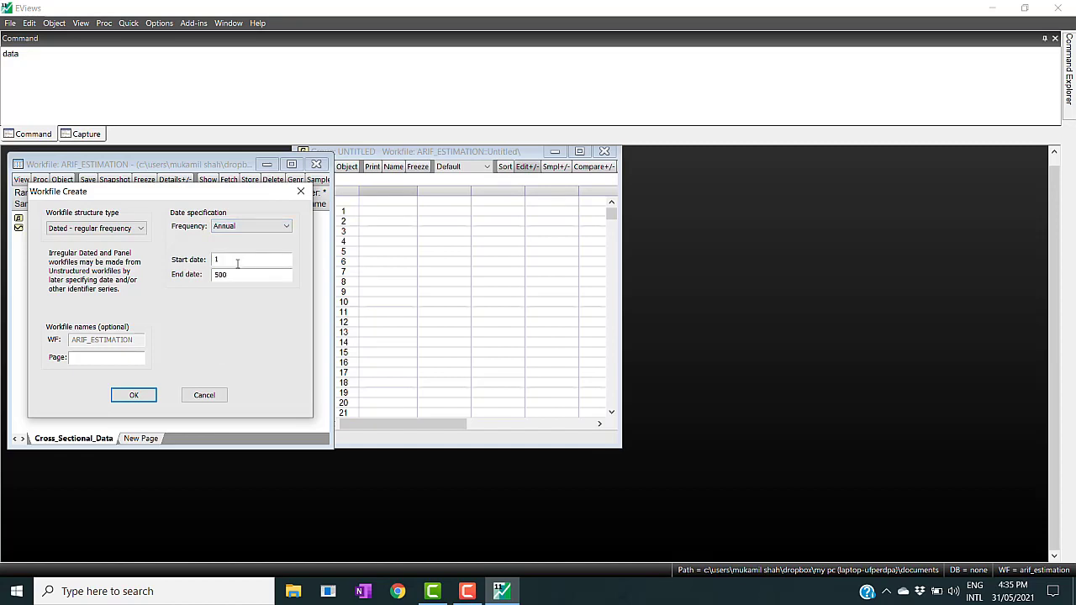
# - Set the new annual page's start date to 1980 and end date to 2020, and create the page
pyautogui.click(238, 262)
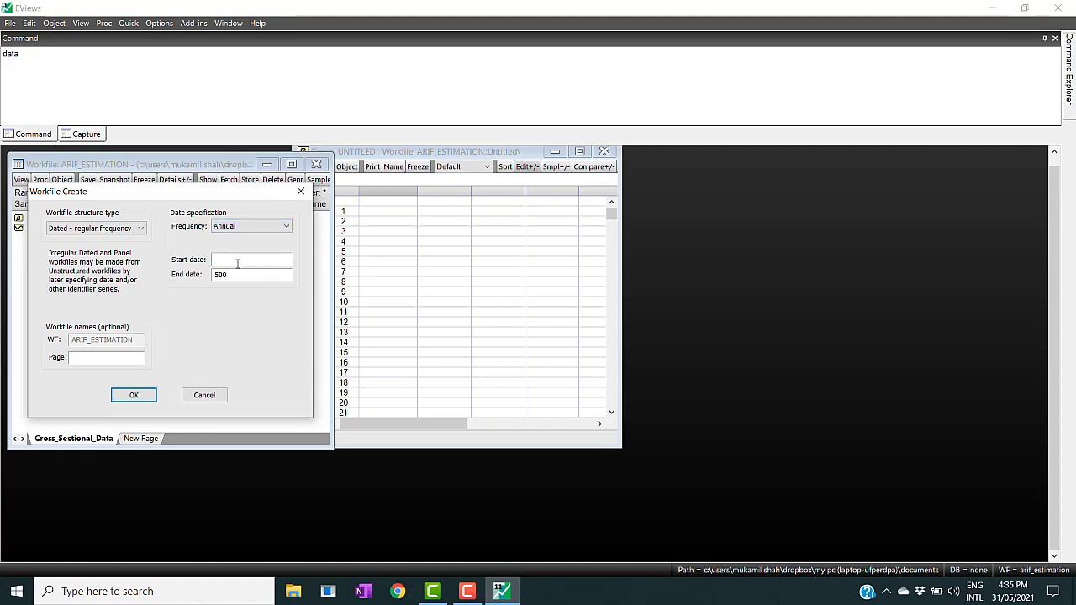
pyautogui.write('19980')
pyautogui.press('Tab')
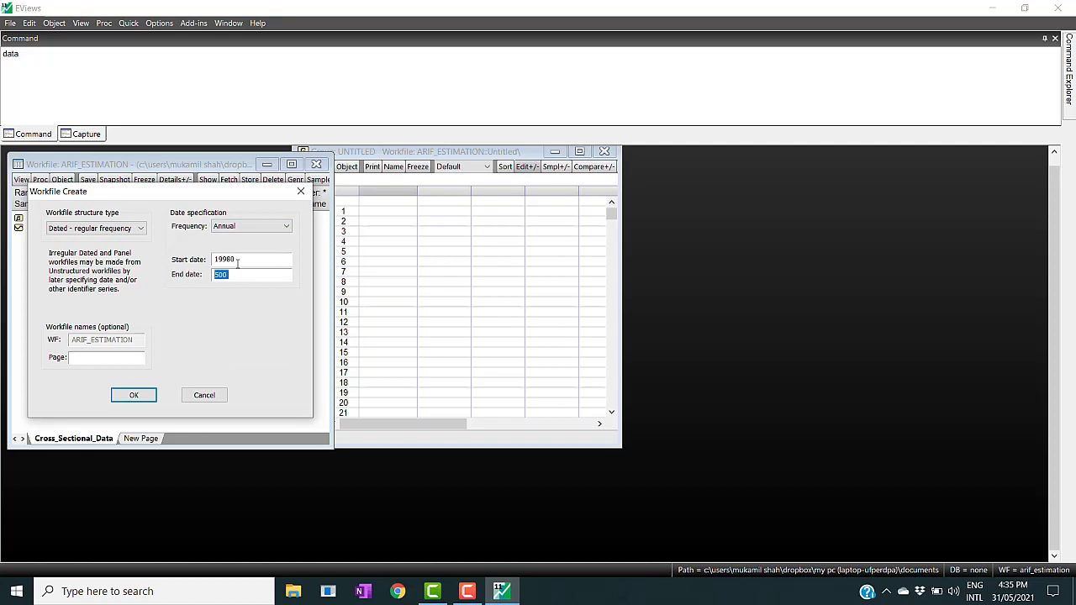
pyautogui.write('20')
pyautogui.press('BackSpace')
pyautogui.click(137, 397)
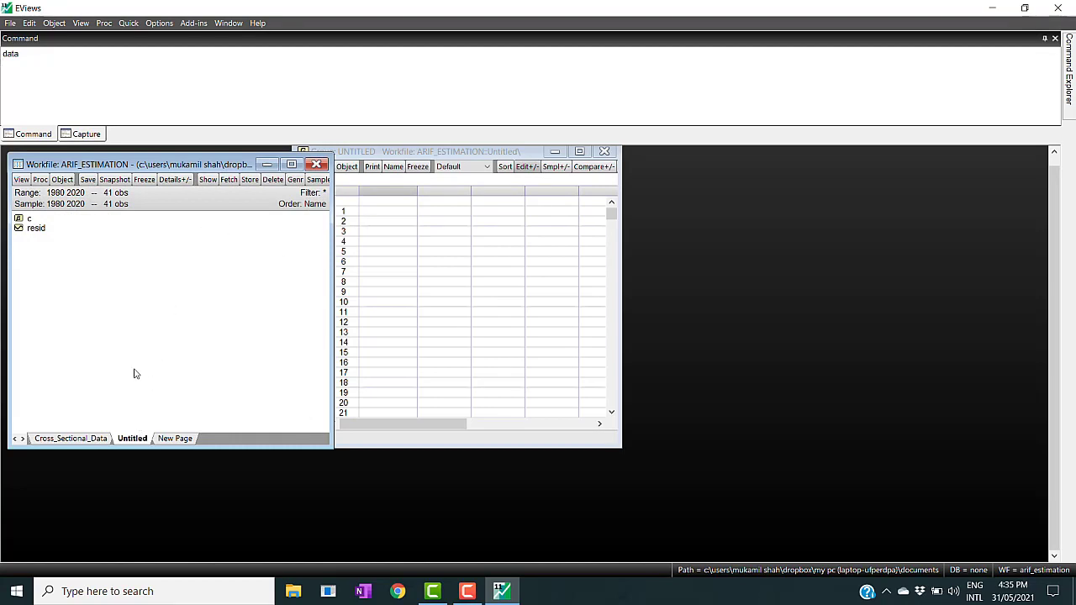
# - Open an empty data group on the annual page to inspect its yearly observation rows, then close and delete it
pyautogui.click(65, 52)
pyautogui.press('Return')
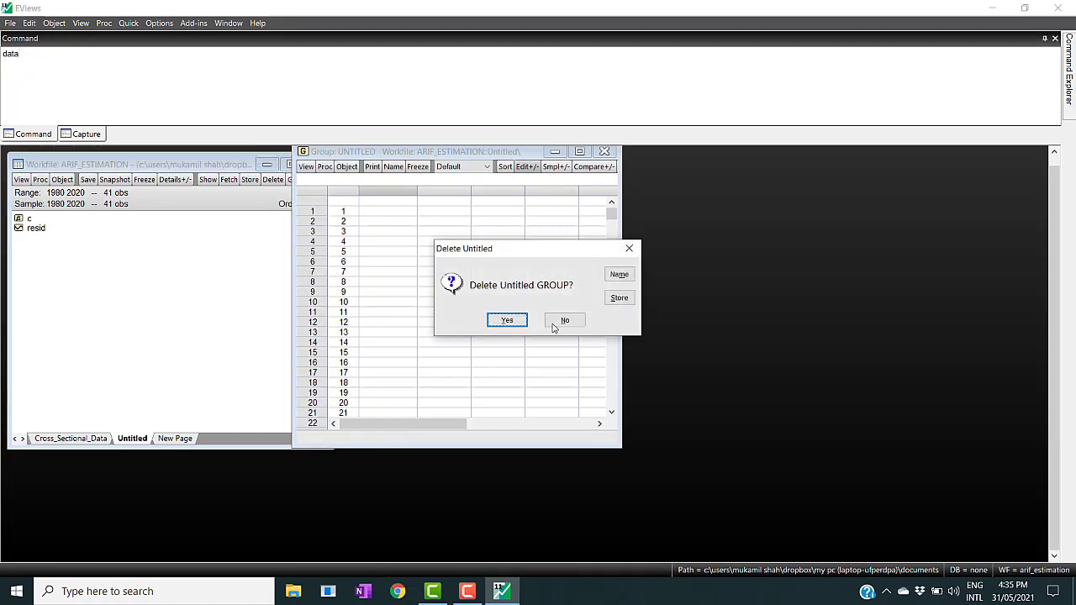
pyautogui.click(507, 321)
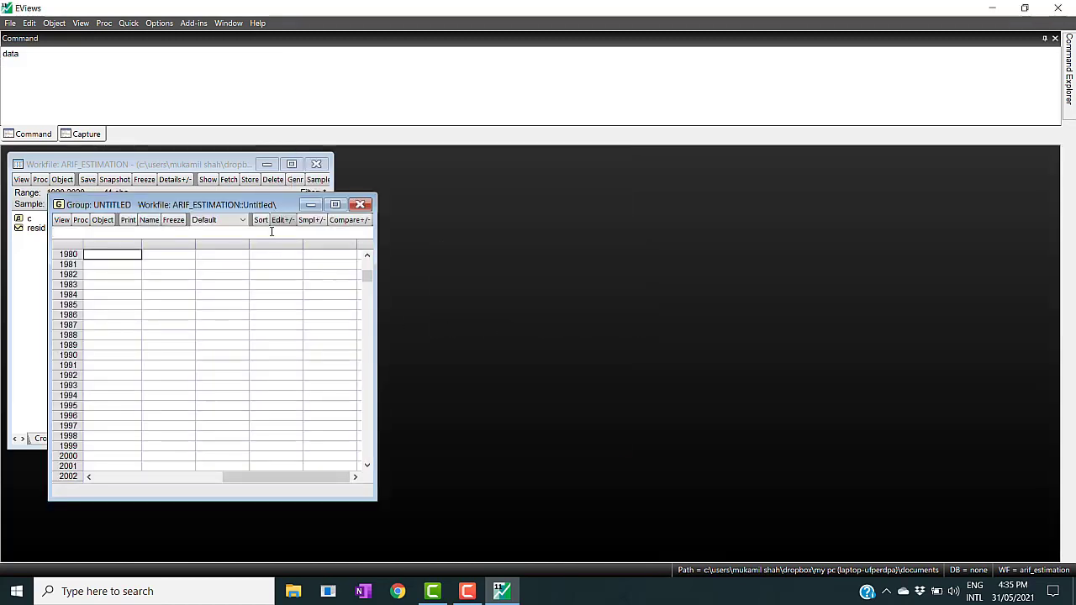
pyautogui.moveTo(238, 204); pyautogui.dragTo(627, 208)
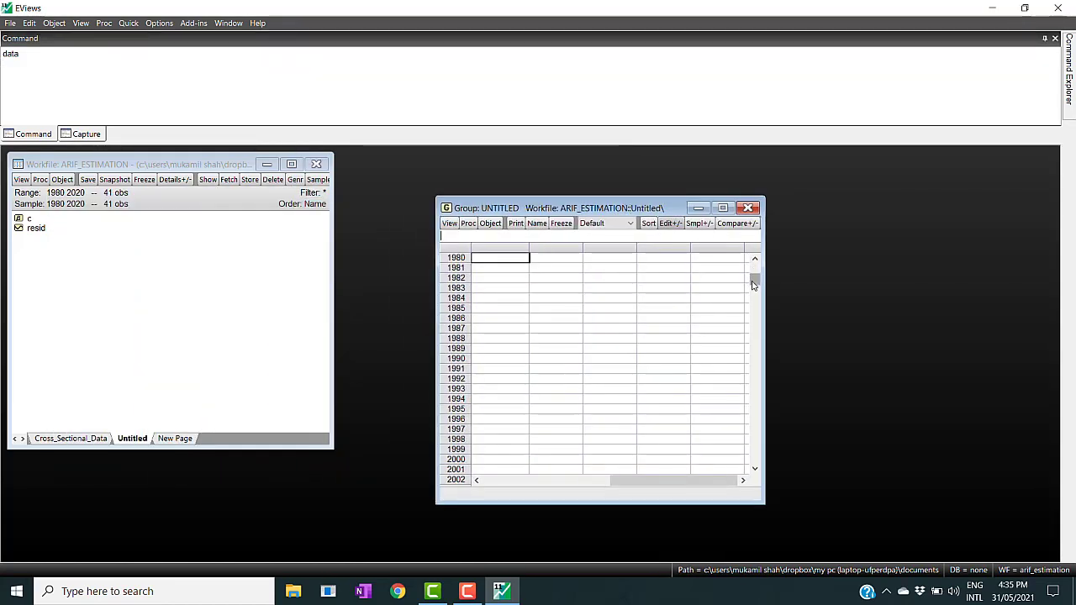
pyautogui.moveTo(754, 286); pyautogui.dragTo(752, 269)
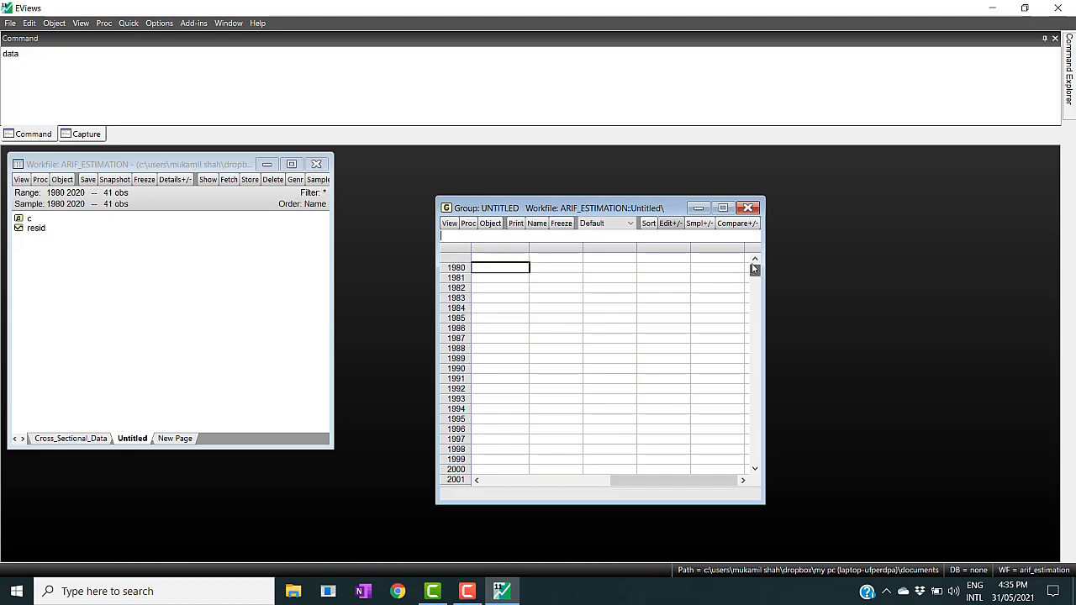
pyautogui.moveTo(675, 483); pyautogui.dragTo(530, 492)
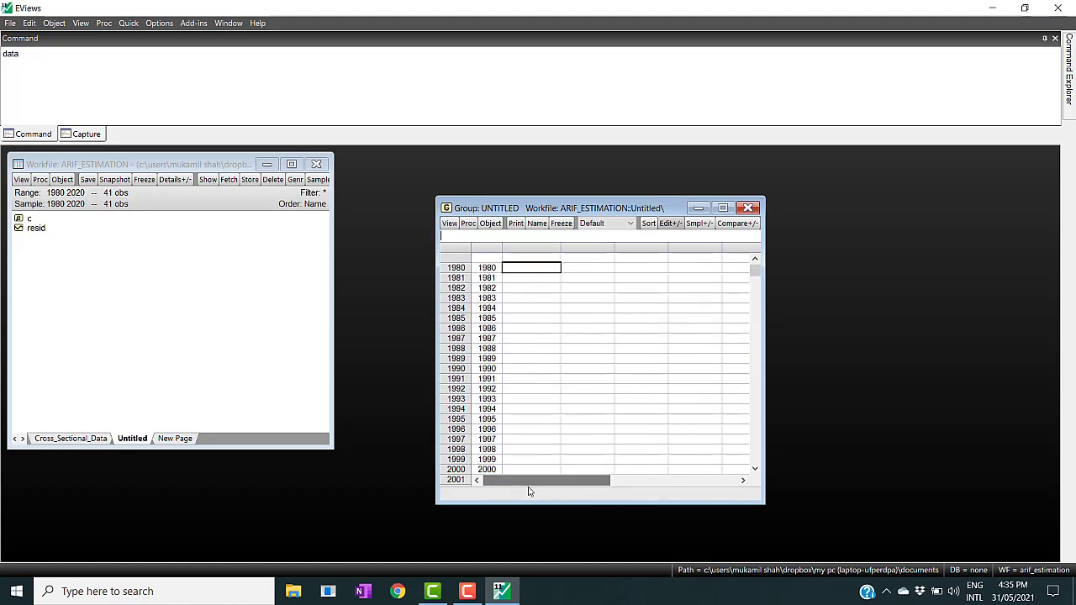
pyautogui.click(521, 258)
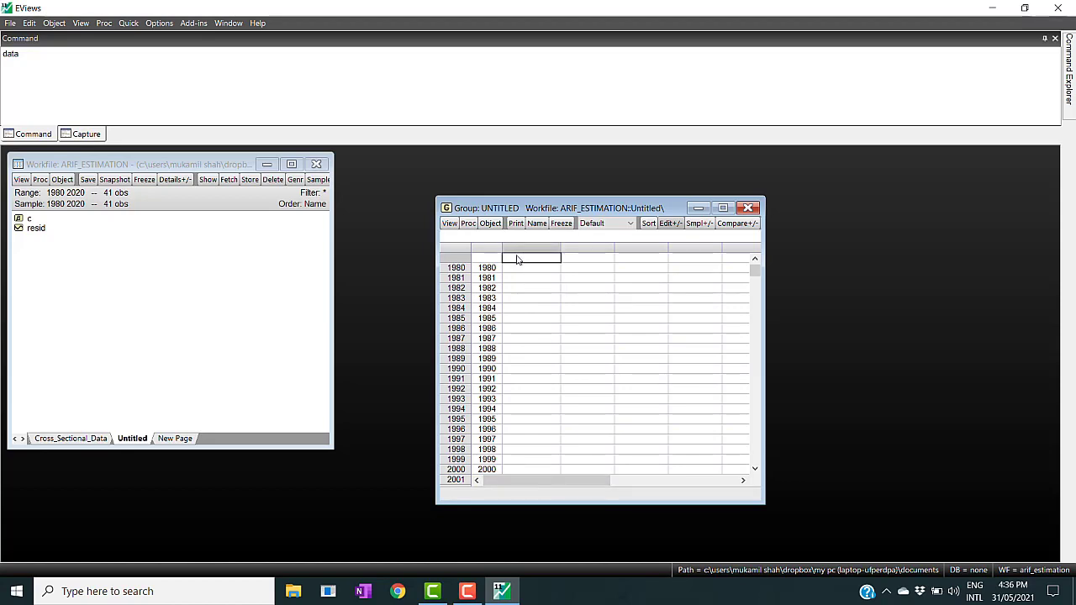
pyautogui.click(749, 208)
pyautogui.click(507, 320)
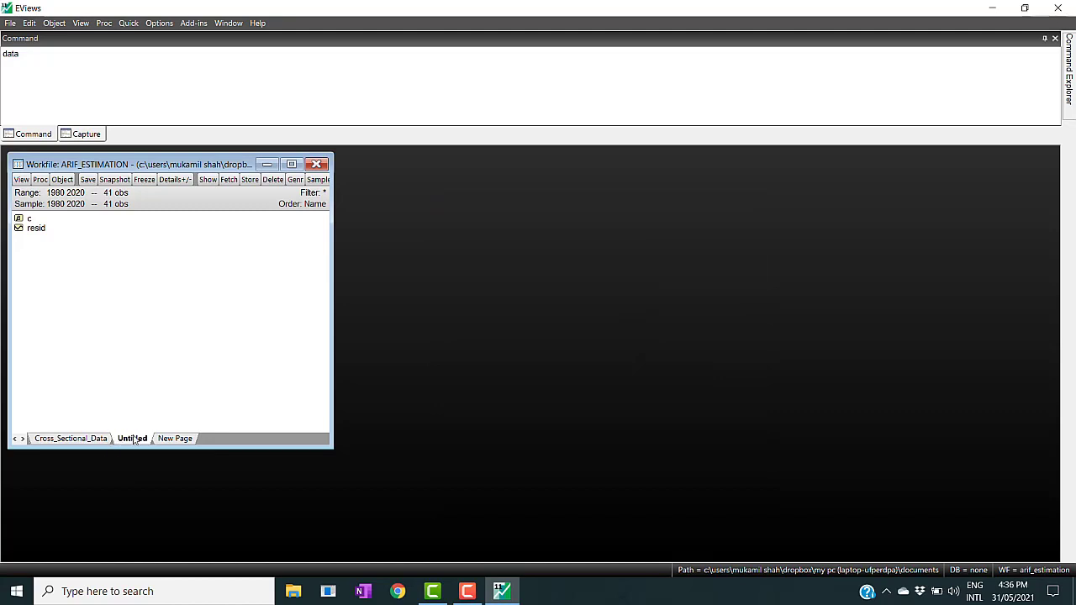
# - Rename the new workfile page as Time_series_annual
pyautogui.rightClick(133, 439)
pyautogui.click(145, 443)
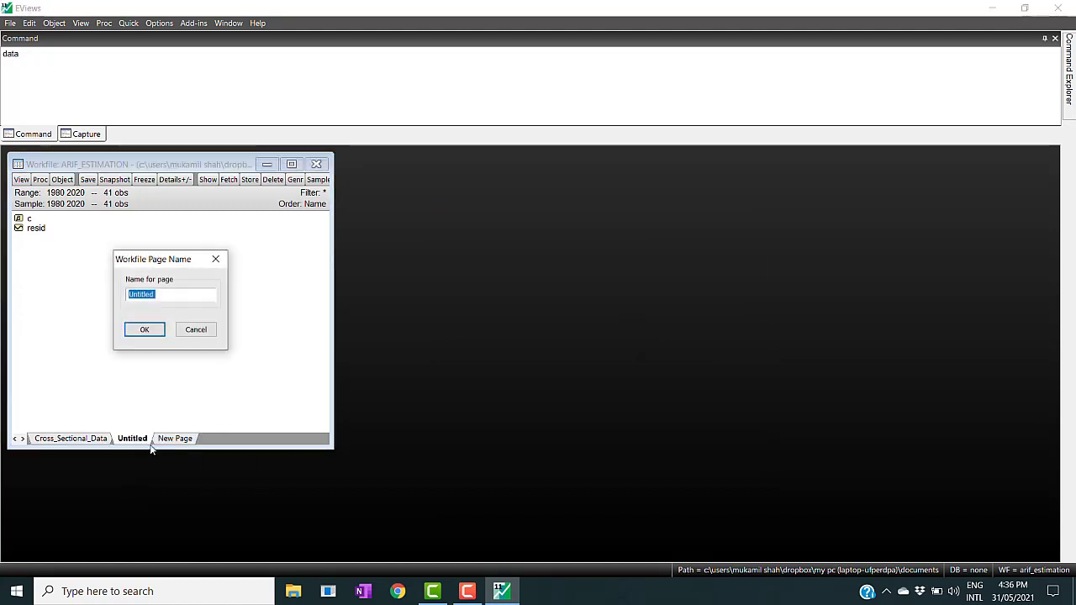
pyautogui.write('Tim')
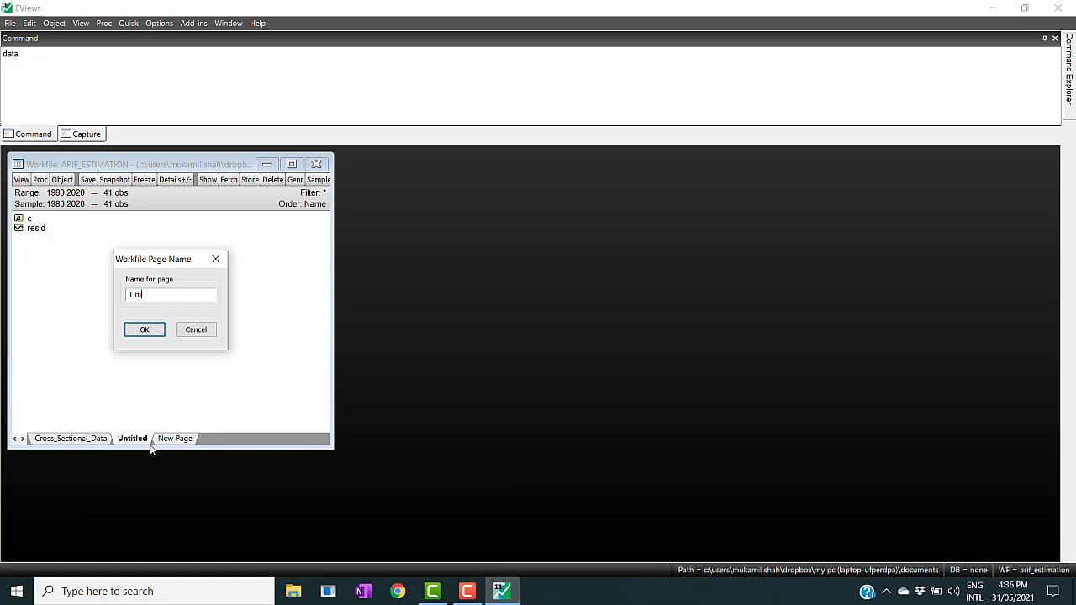
pyautogui.write('e_series_annual')
pyautogui.click(141, 327)
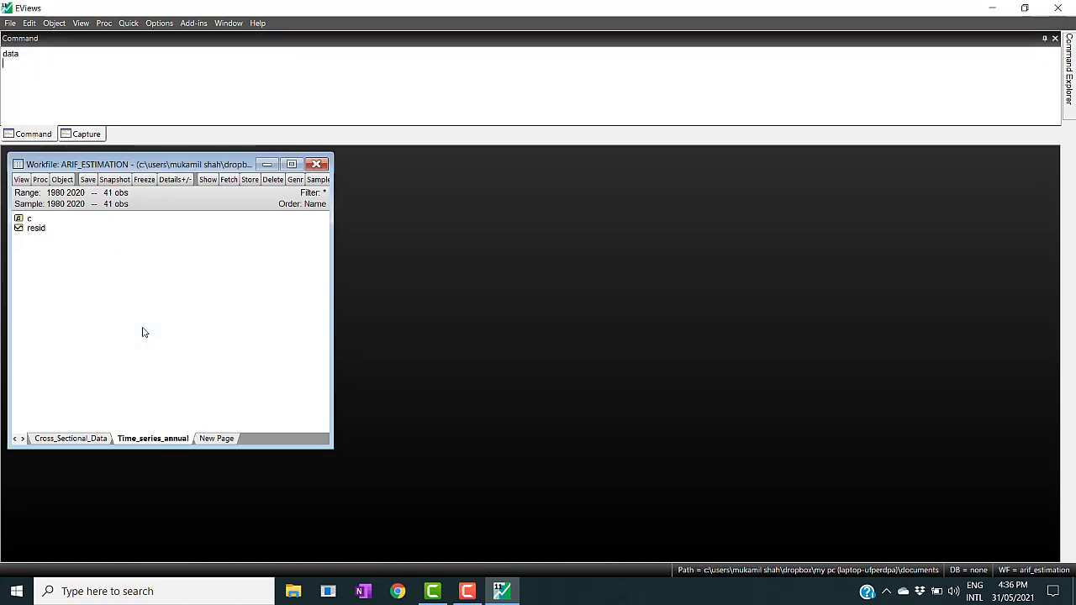
# - Start another new page specified by frequency/range and choose Quarterly frequency
pyautogui.click(208, 439)
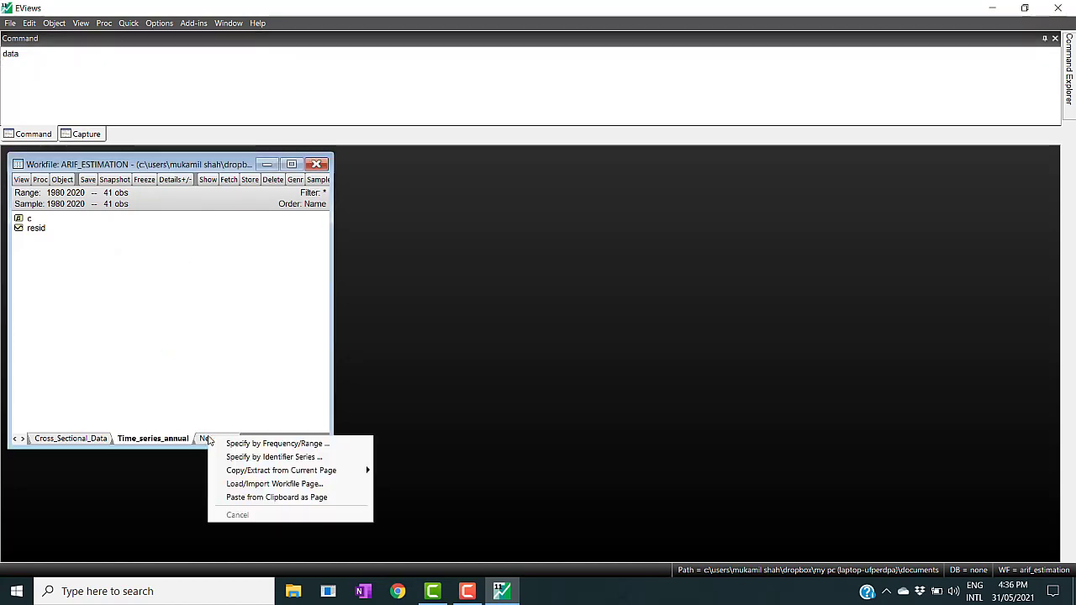
pyautogui.click(242, 444)
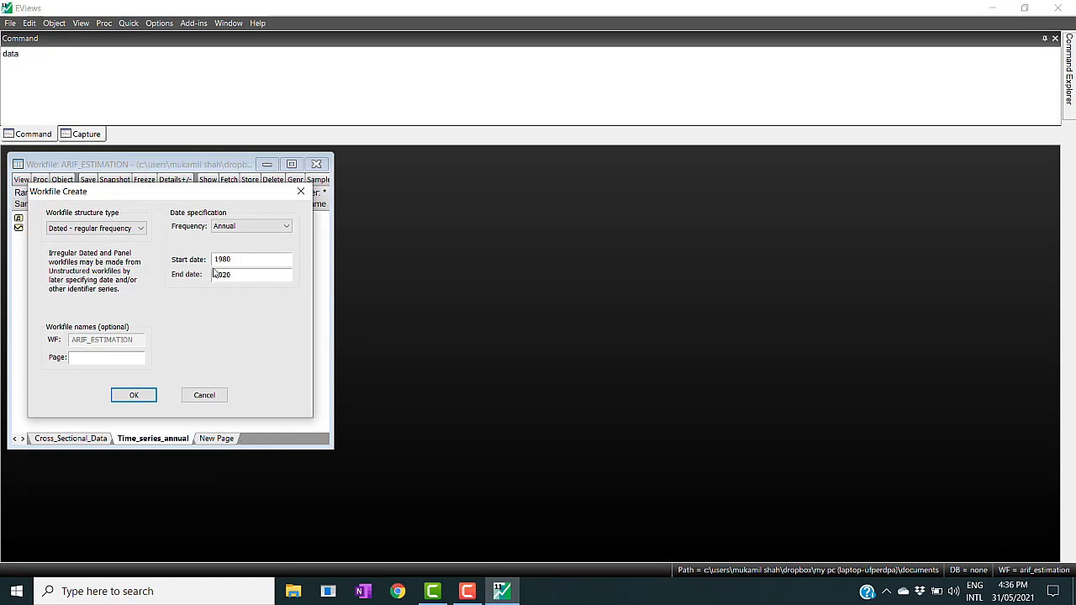
pyautogui.click(286, 229)
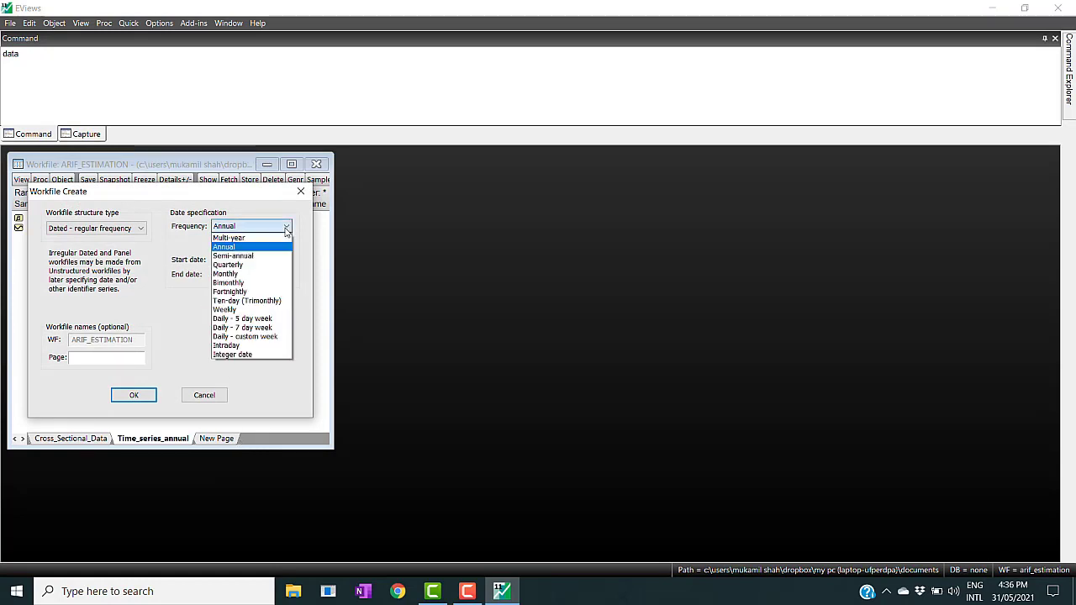
pyautogui.click(242, 266)
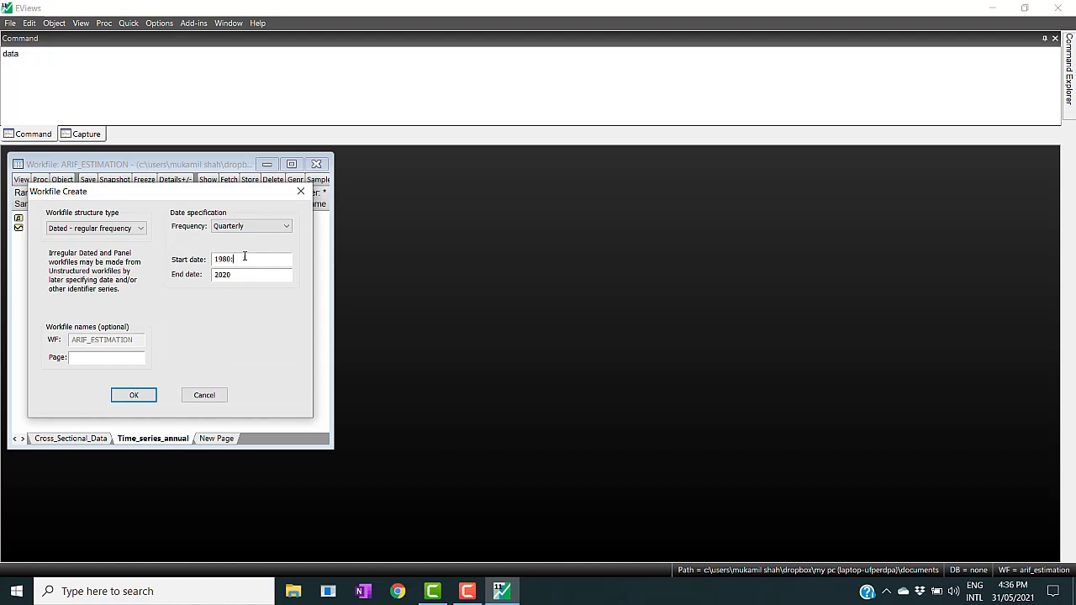
# - Set the quarterly page's range from 1980Q1 to 2020Q4 and create the page
pyautogui.write('01')
pyautogui.click(250, 276)
pyautogui.write('2020:04')
pyautogui.click(248, 259)
pyautogui.click(251, 275)
pyautogui.click(135, 395)
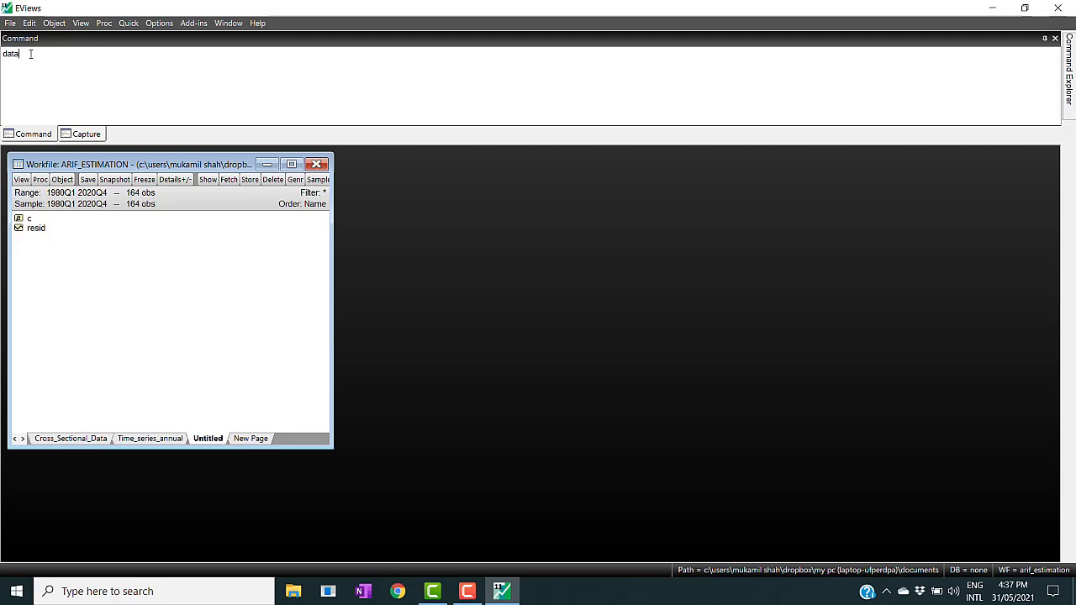
# - Open an empty data group on the quarterly page to inspect its quarterly observation rows, then close and delete it
pyautogui.press('Return')
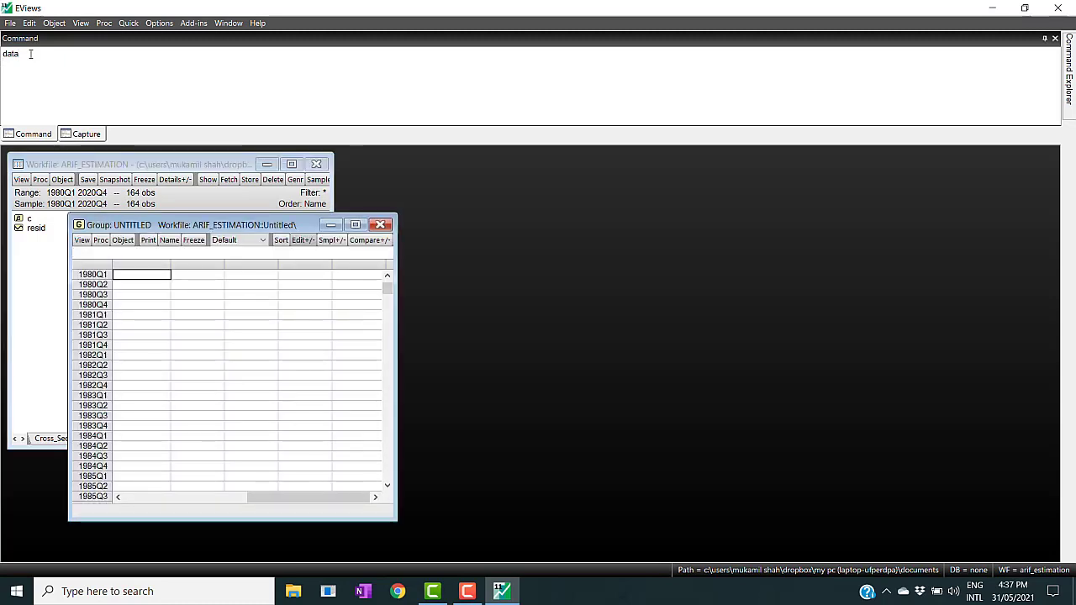
pyautogui.click(387, 277)
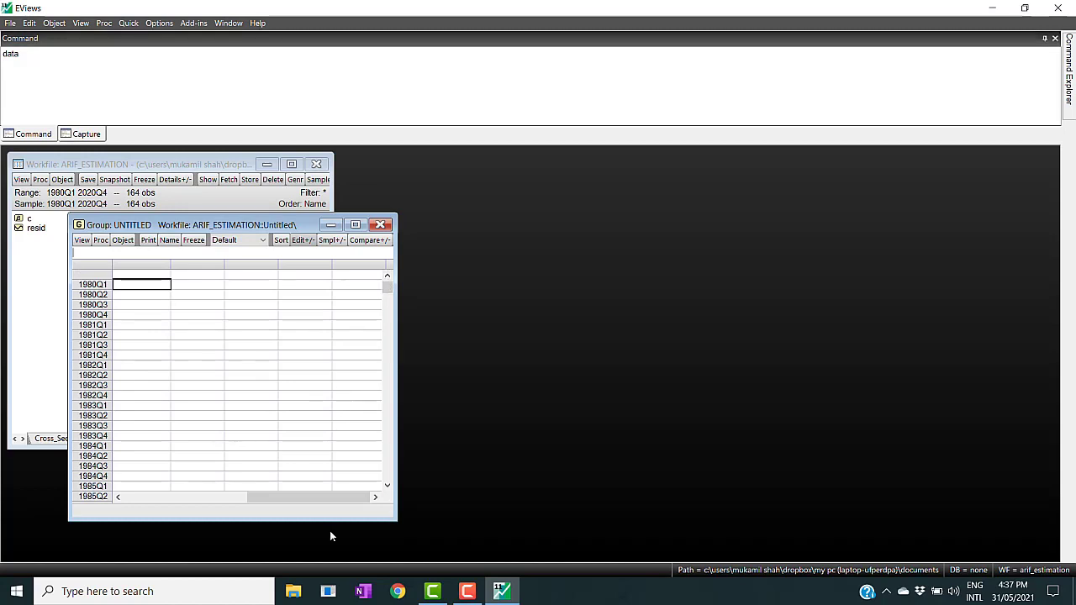
pyautogui.moveTo(311, 498); pyautogui.dragTo(170, 509)
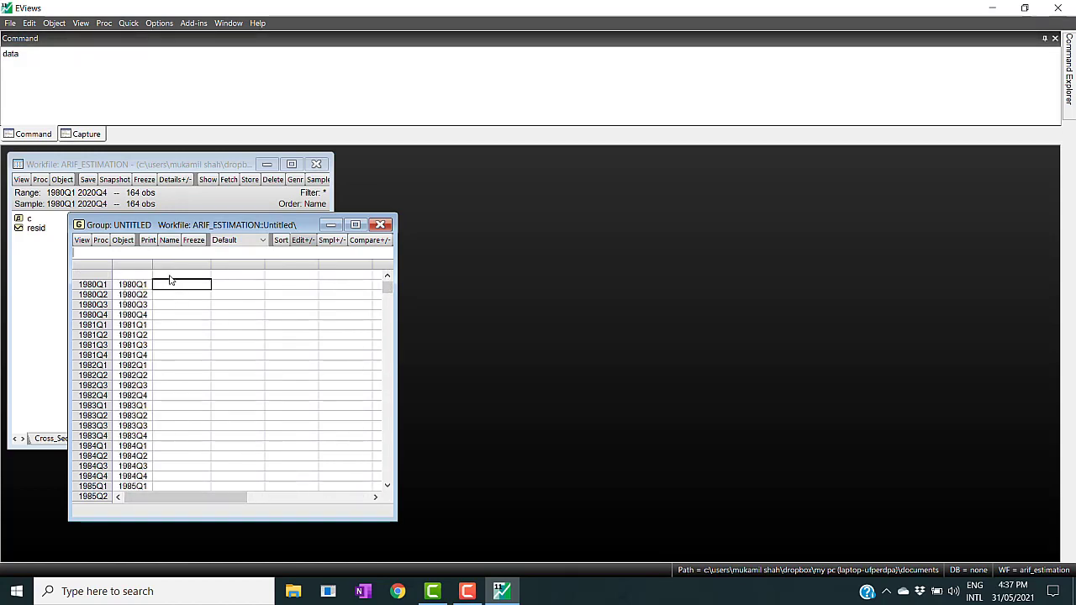
pyautogui.click(170, 276)
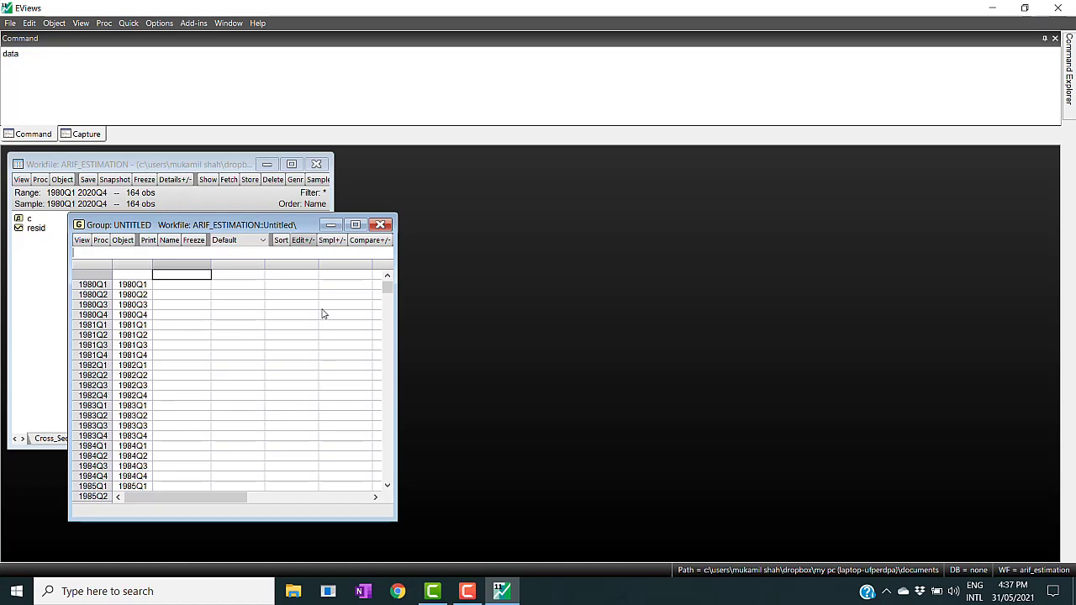
pyautogui.click(380, 225)
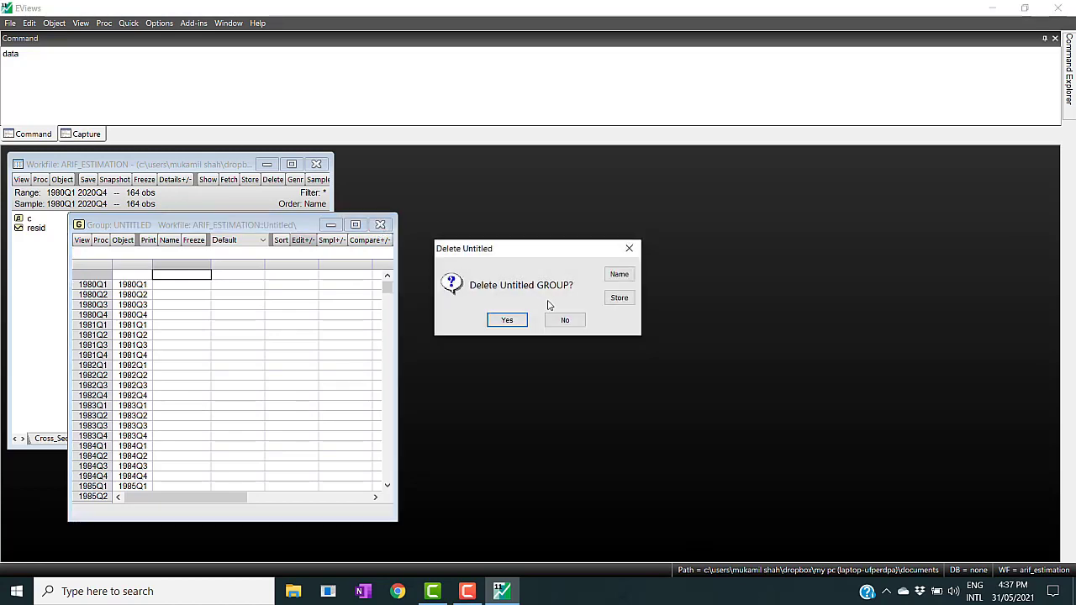
pyautogui.click(507, 319)
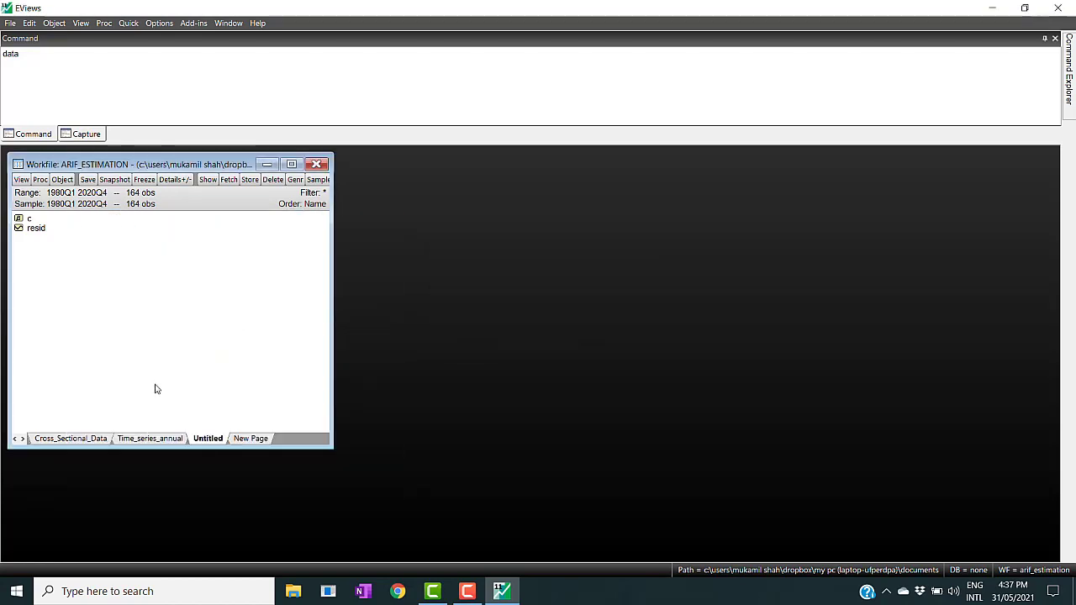
# - Rename the quarterly workfile page as Time_series_quarterly
pyautogui.rightClick(206, 442)
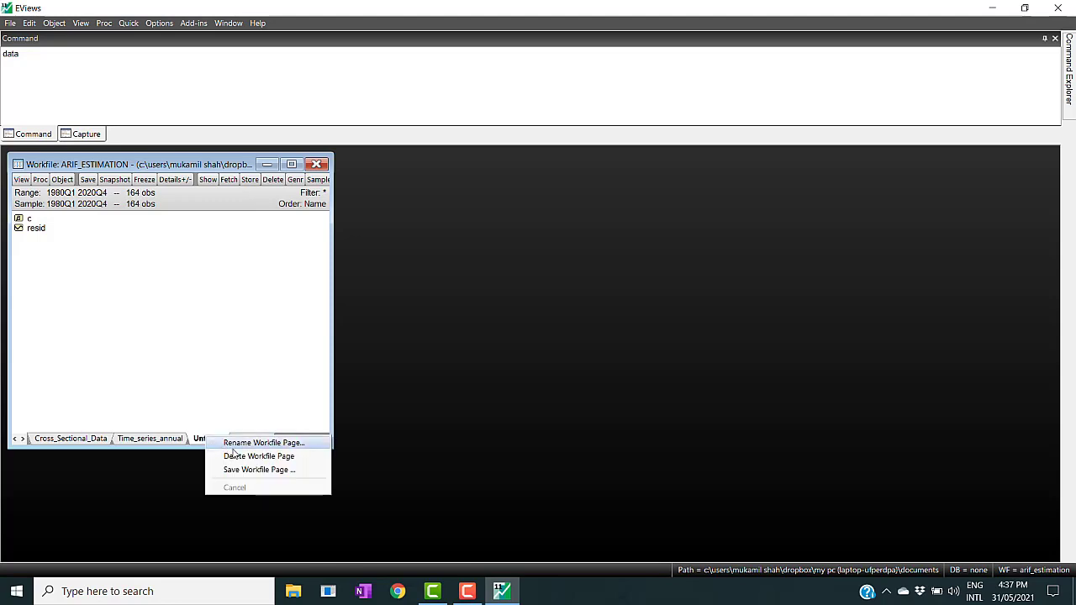
pyautogui.click(234, 444)
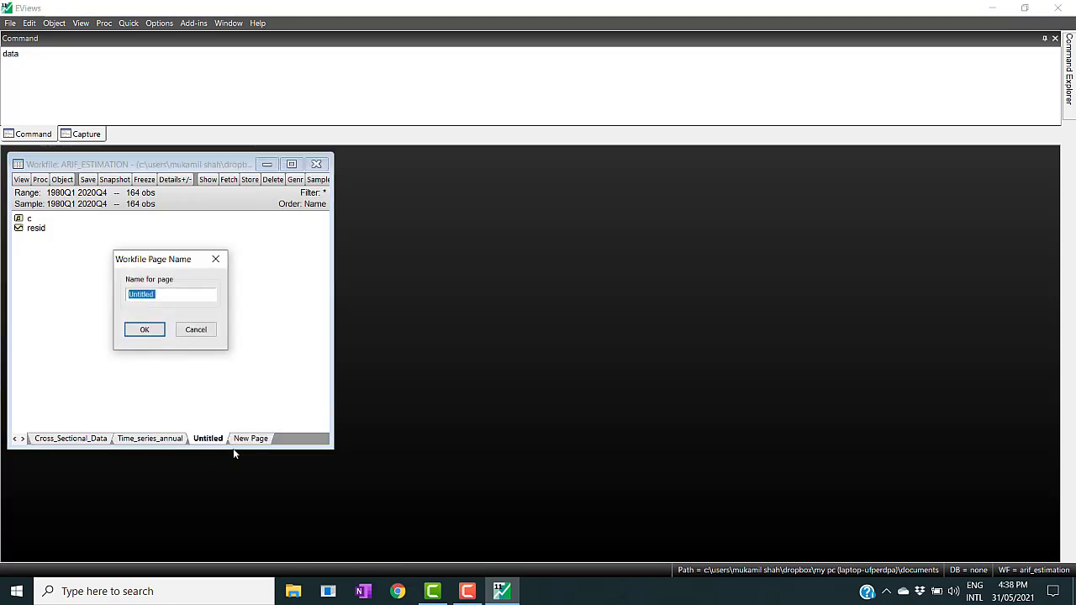
pyautogui.write('Time_series_quarterly')
pyautogui.press('Return')
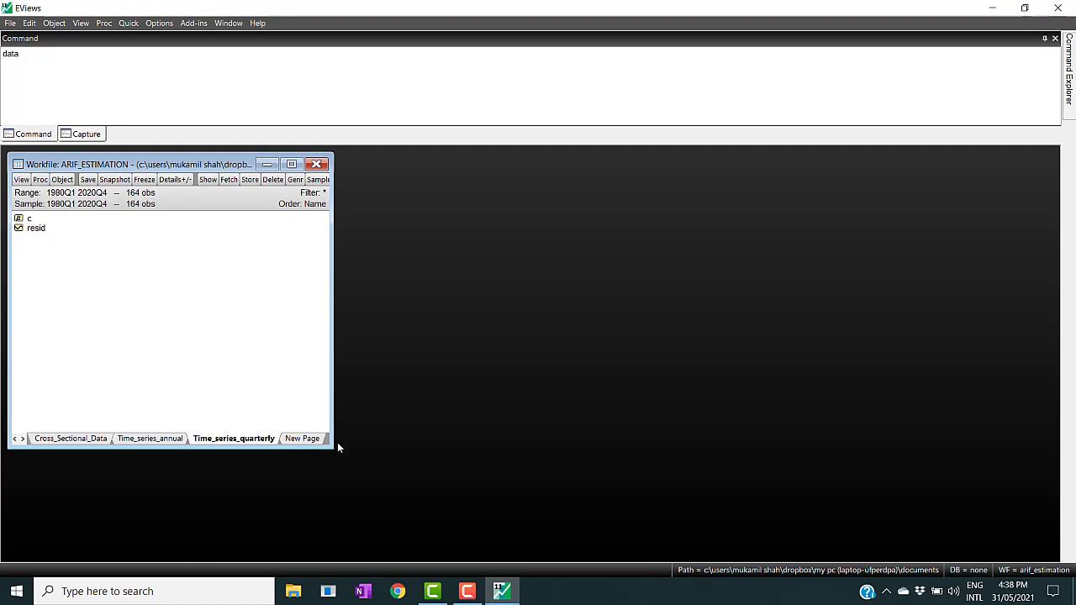
pyautogui.moveTo(332, 449); pyautogui.dragTo(608, 469)
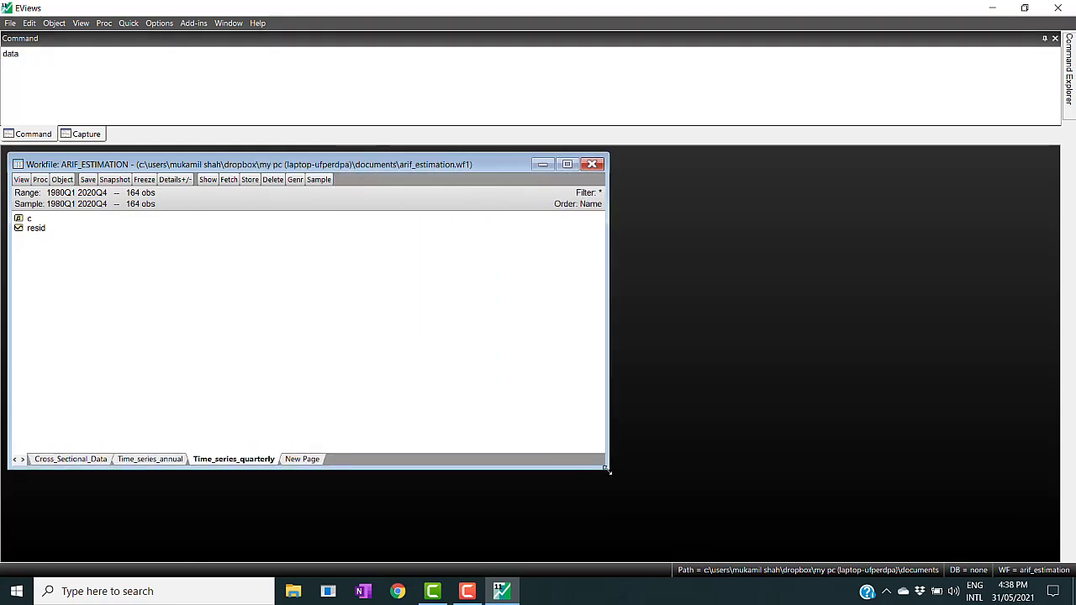
pyautogui.click(302, 460)
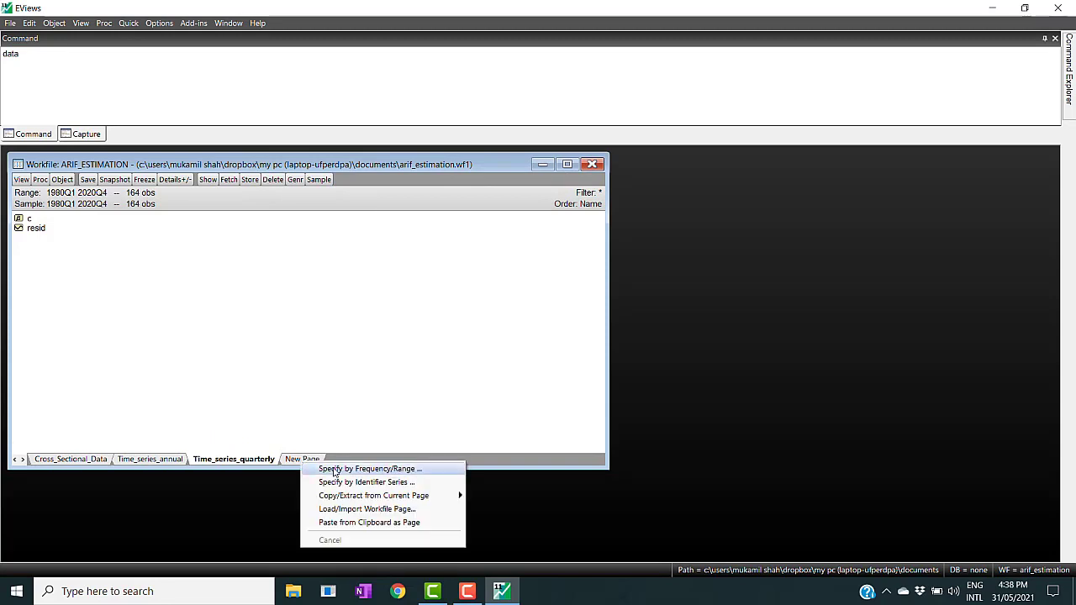
pyautogui.click(335, 470)
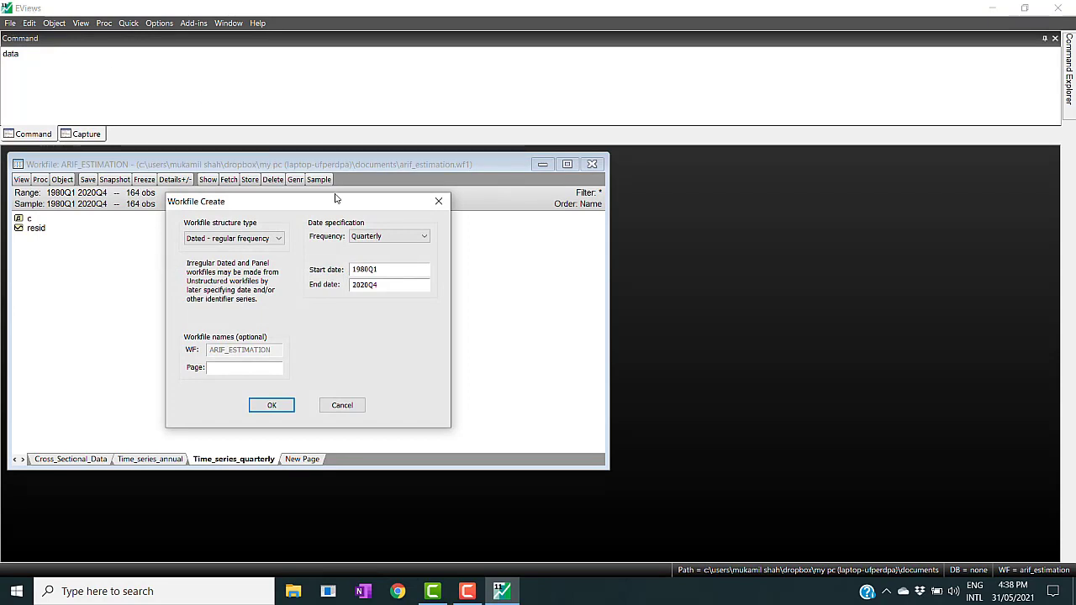
pyautogui.click(438, 202)
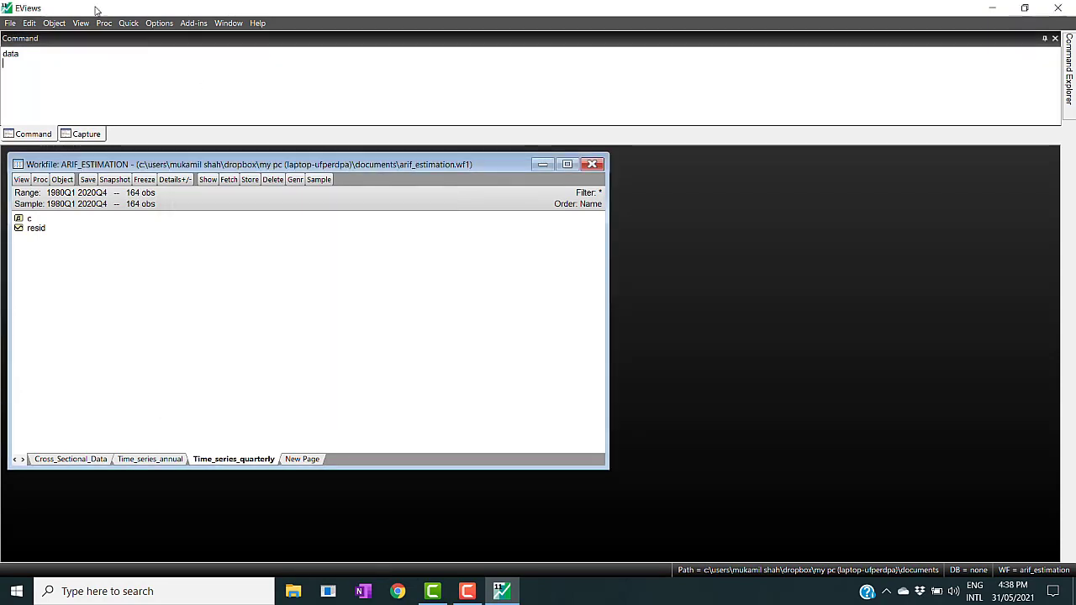
pyautogui.click(9, 23)
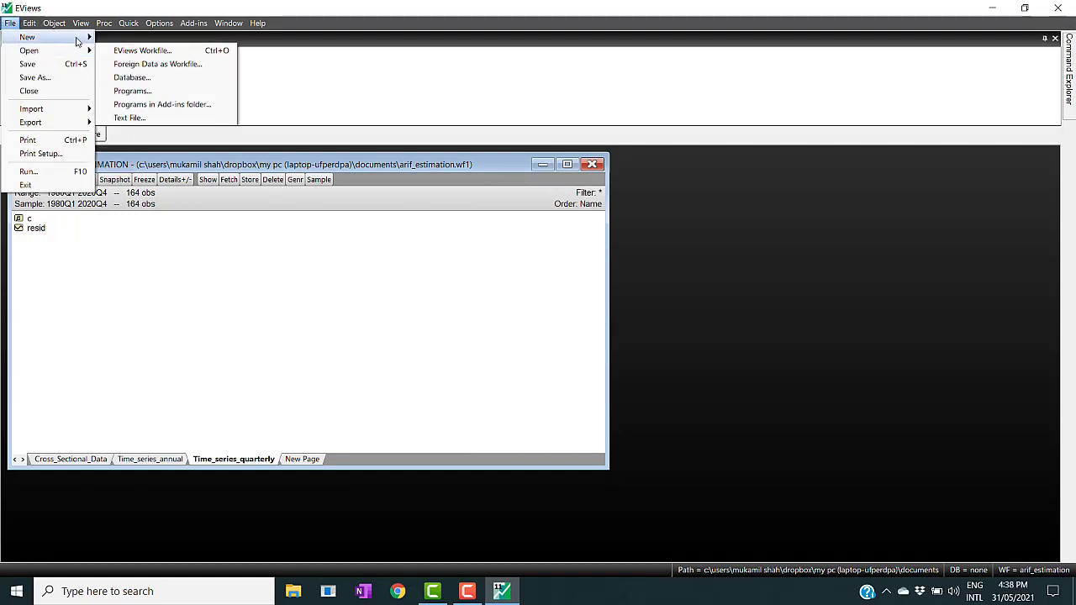
pyautogui.moveTo(81, 41)
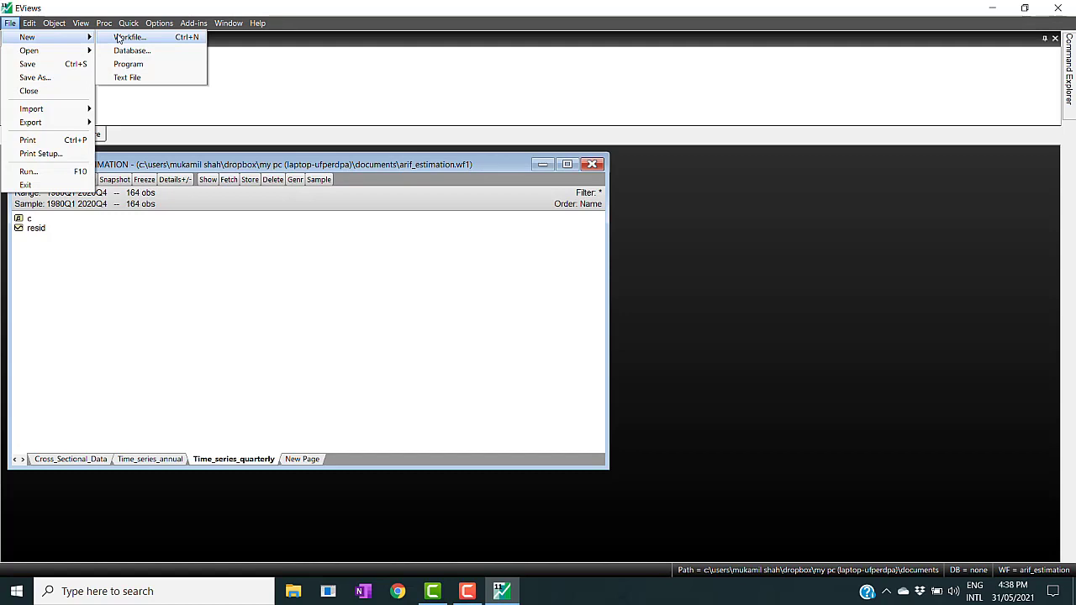
pyautogui.click(217, 320)
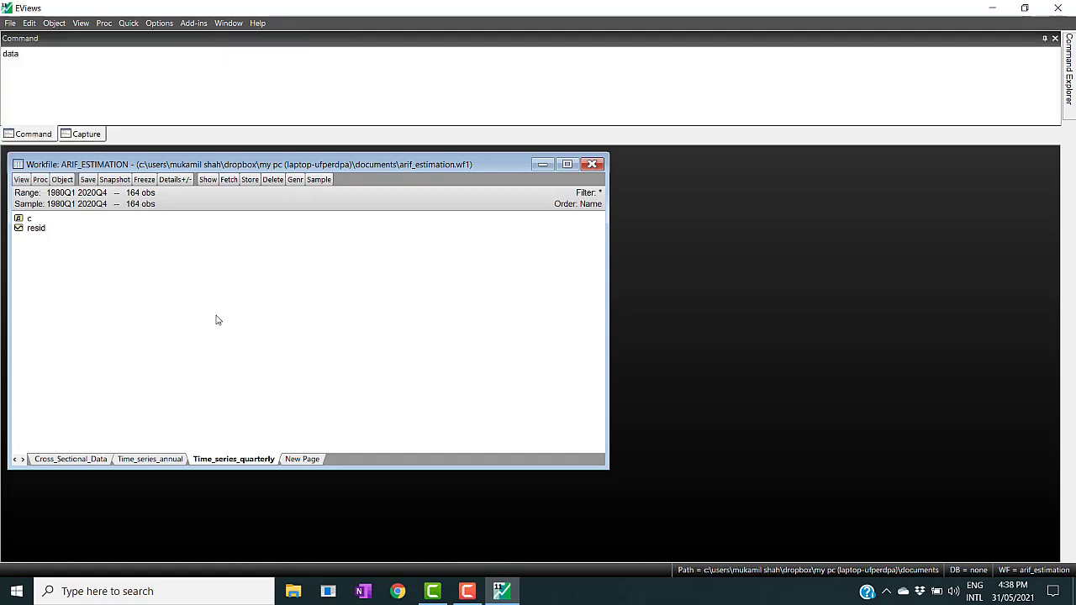
# - Start another new page specified by frequency/range and choose Monthly frequency
pyautogui.click(293, 459)
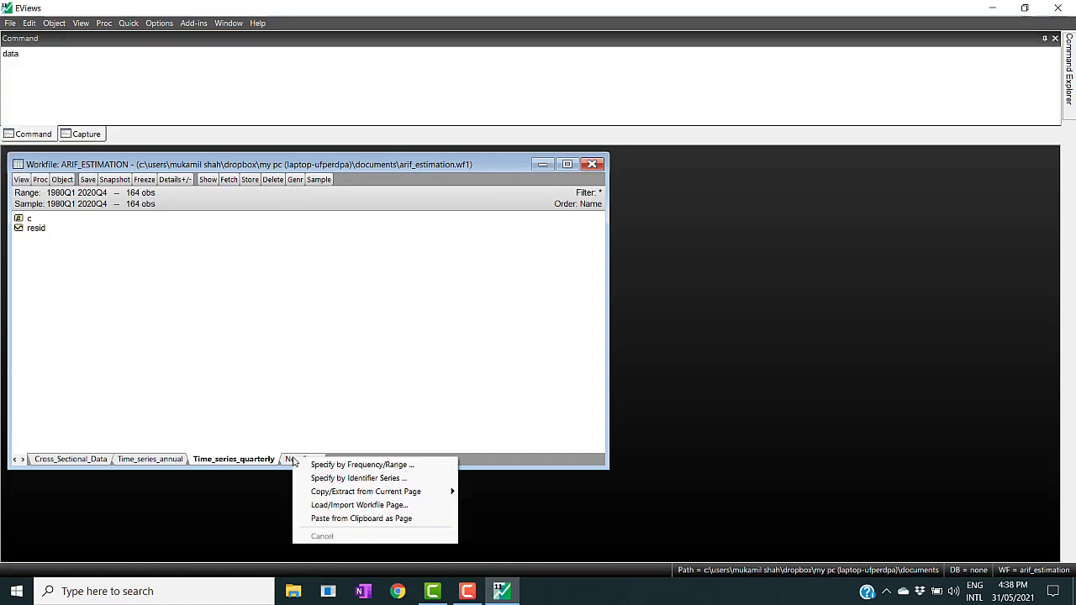
pyautogui.click(317, 465)
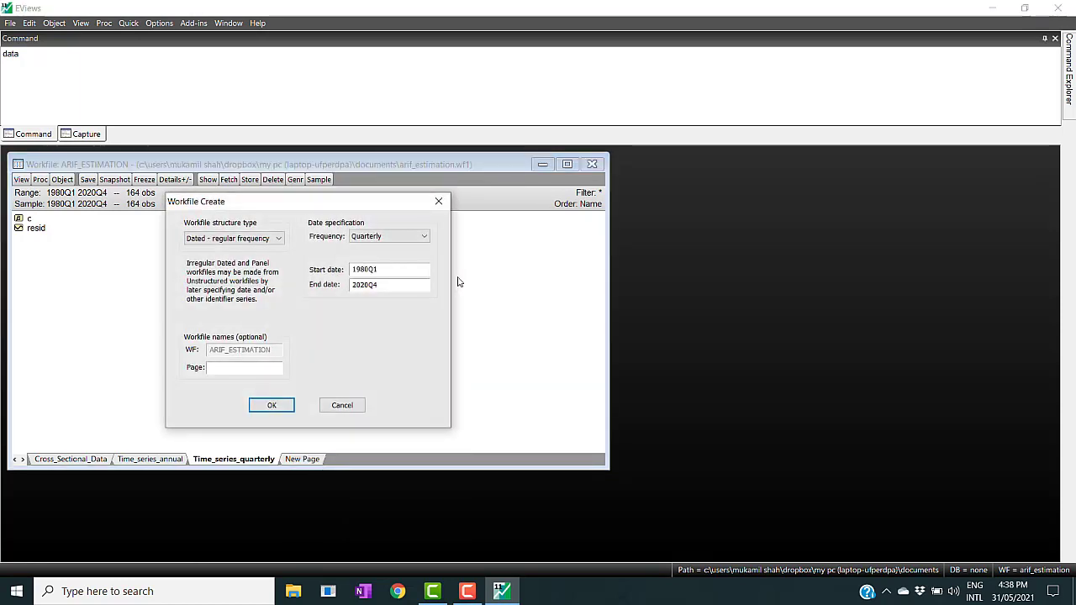
pyautogui.click(424, 237)
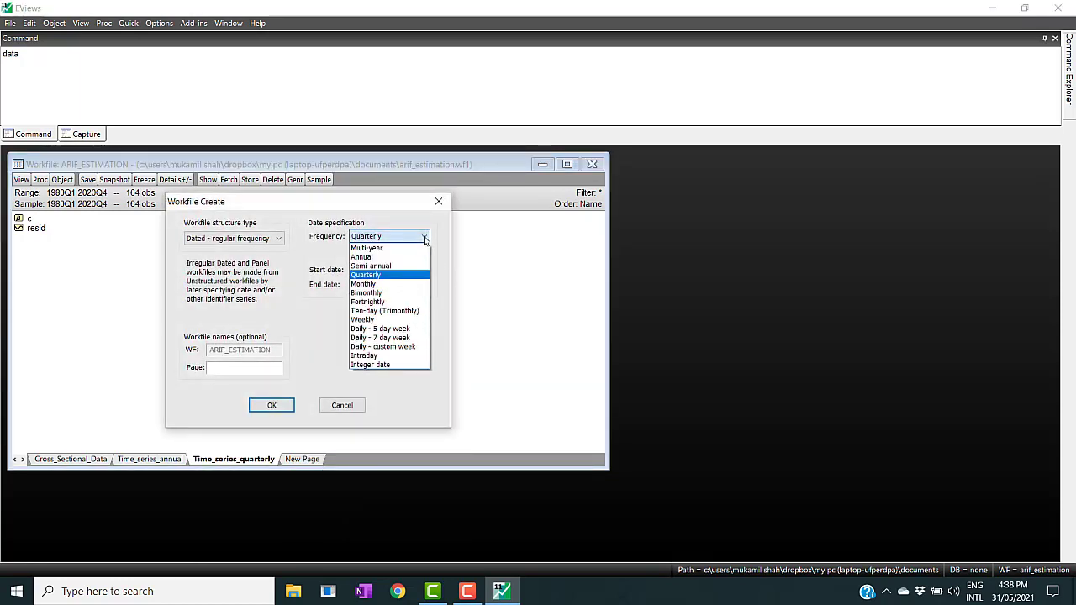
pyautogui.click(379, 284)
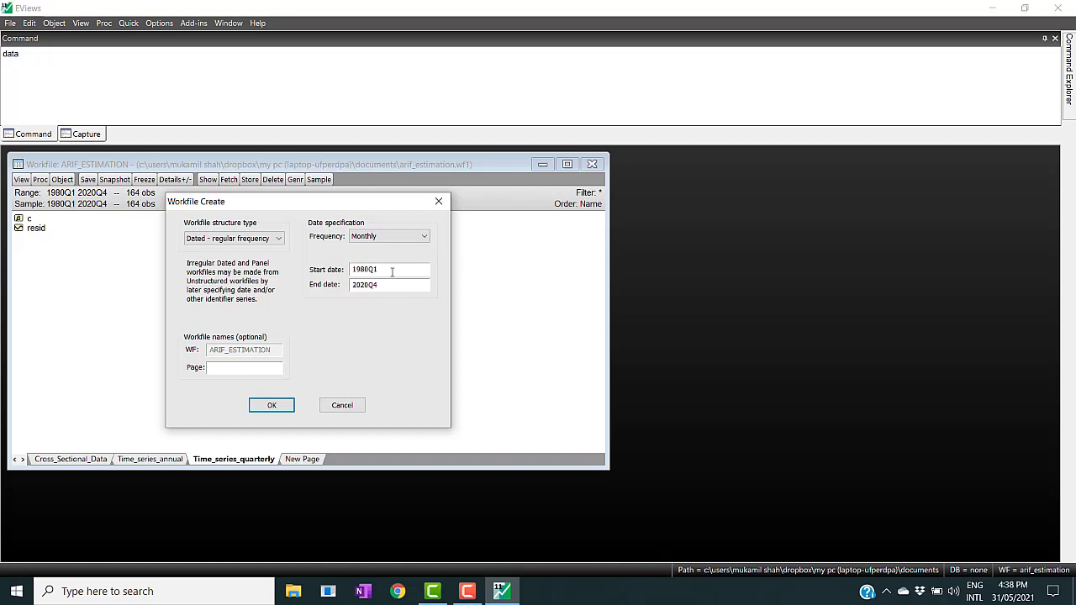
# - Set the monthly page's range from 1980:01 to 2020:12 and create the page
pyautogui.press('BackSpace')
pyautogui.press('BackSpace')
pyautogui.write(':01')
pyautogui.click(403, 288)
pyautogui.write('2020Q')
pyautogui.press('BackSpace')
pyautogui.write(':12')
pyautogui.click(396, 267)
pyautogui.click(398, 286)
pyautogui.click(270, 408)
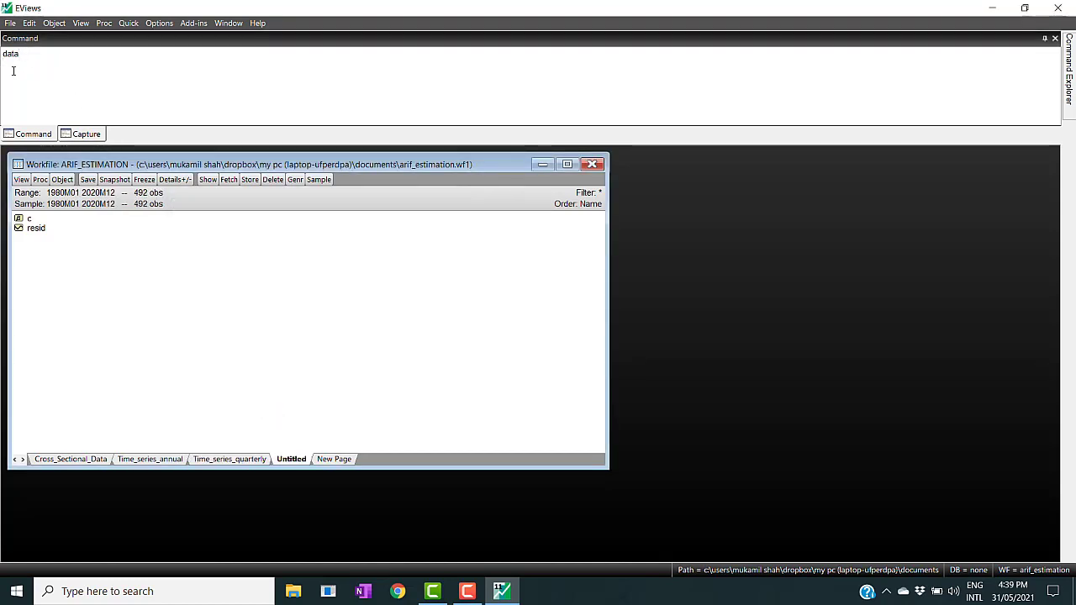
# - Open an empty data group on the monthly page to inspect its monthly observation rows, then close and delete it
pyautogui.click(13, 71)
pyautogui.write('dat')
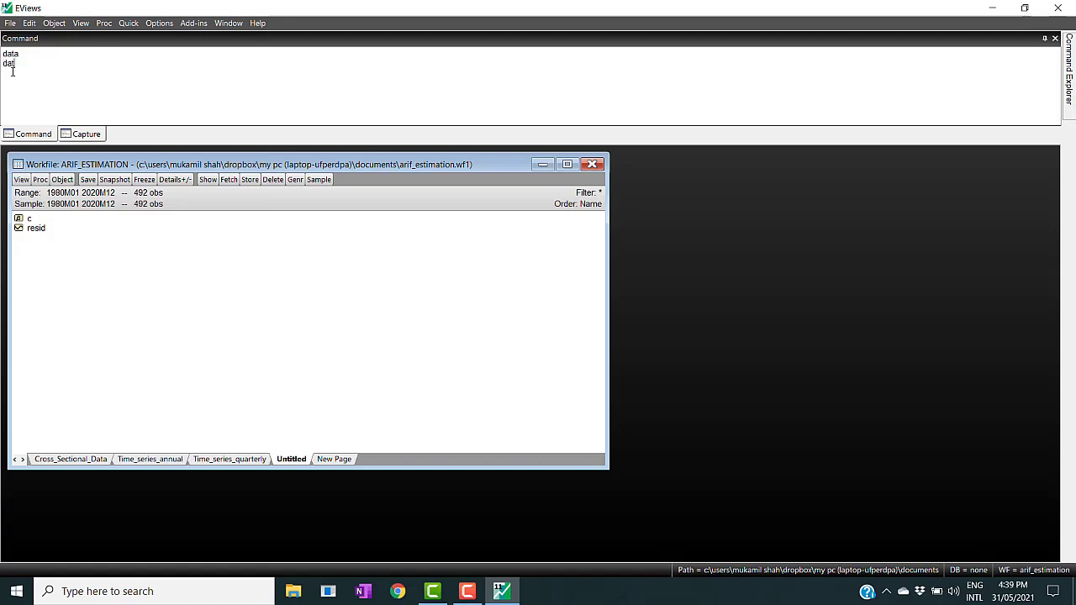
pyautogui.write('a')
pyautogui.press('Return')
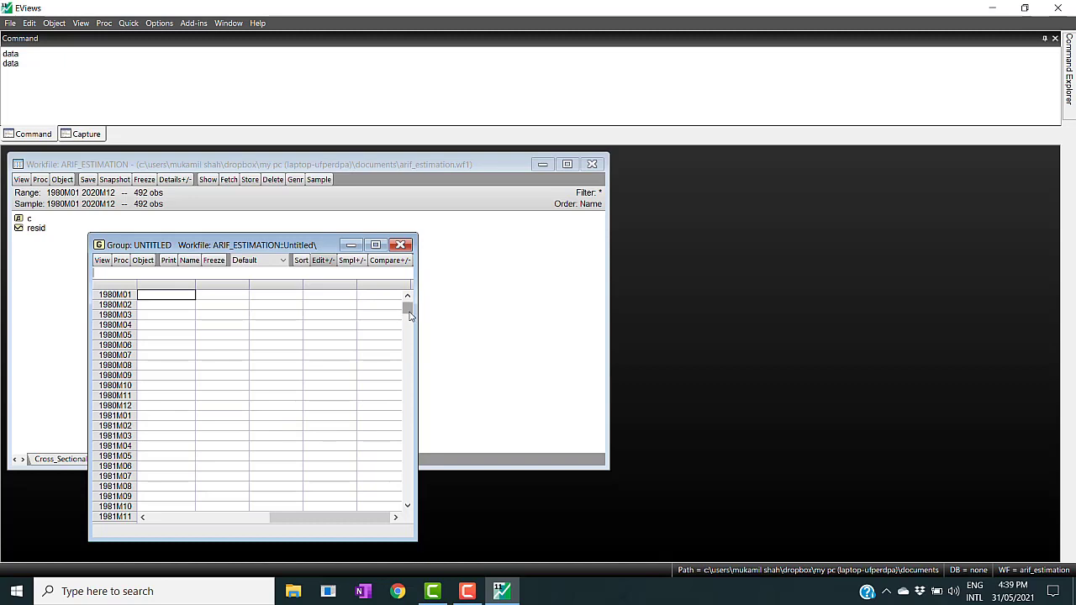
pyautogui.moveTo(409, 314); pyautogui.dragTo(408, 307)
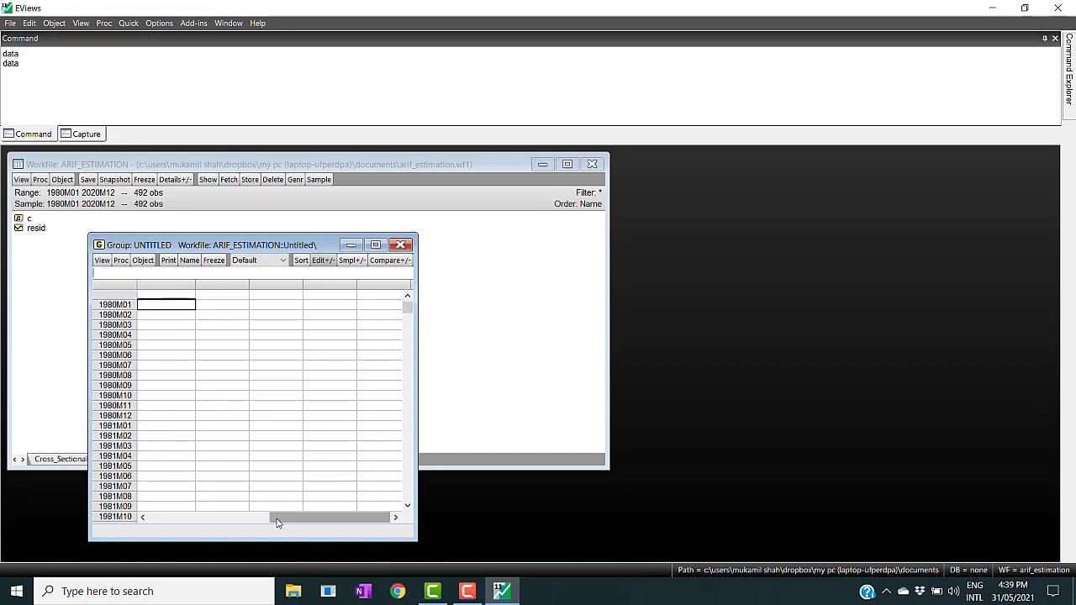
pyautogui.moveTo(278, 523); pyautogui.dragTo(126, 538)
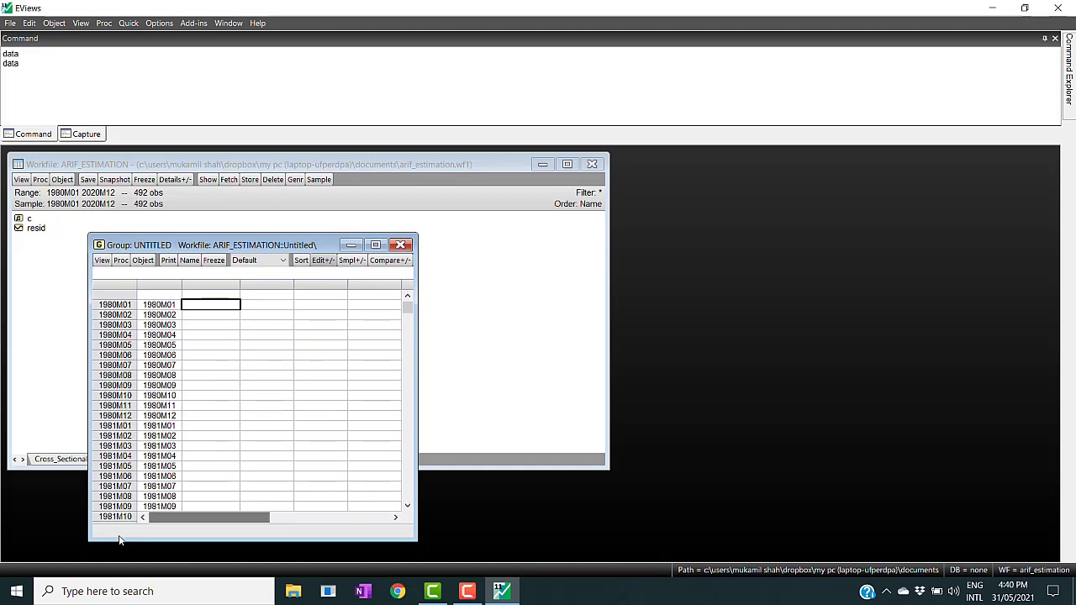
pyautogui.click(202, 297)
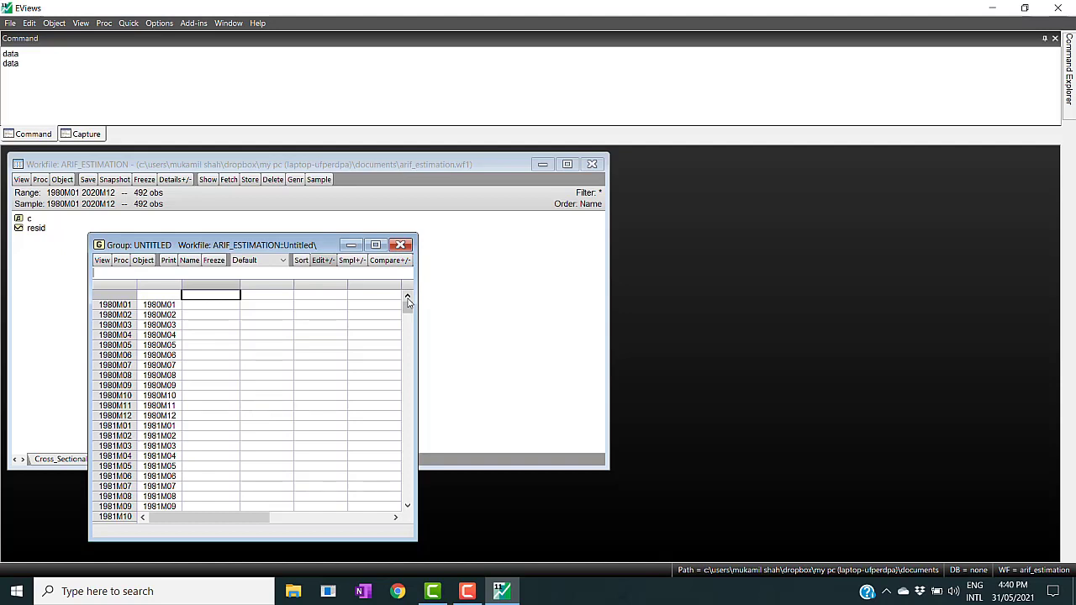
pyautogui.click(400, 245)
pyautogui.click(505, 322)
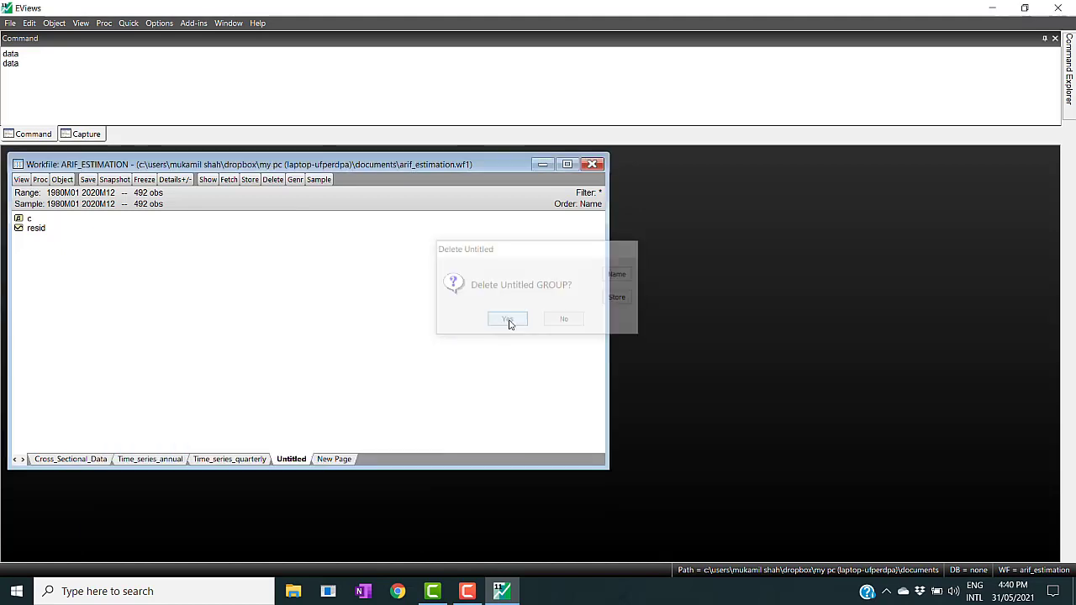
pyautogui.click(334, 460)
pyautogui.click(370, 464)
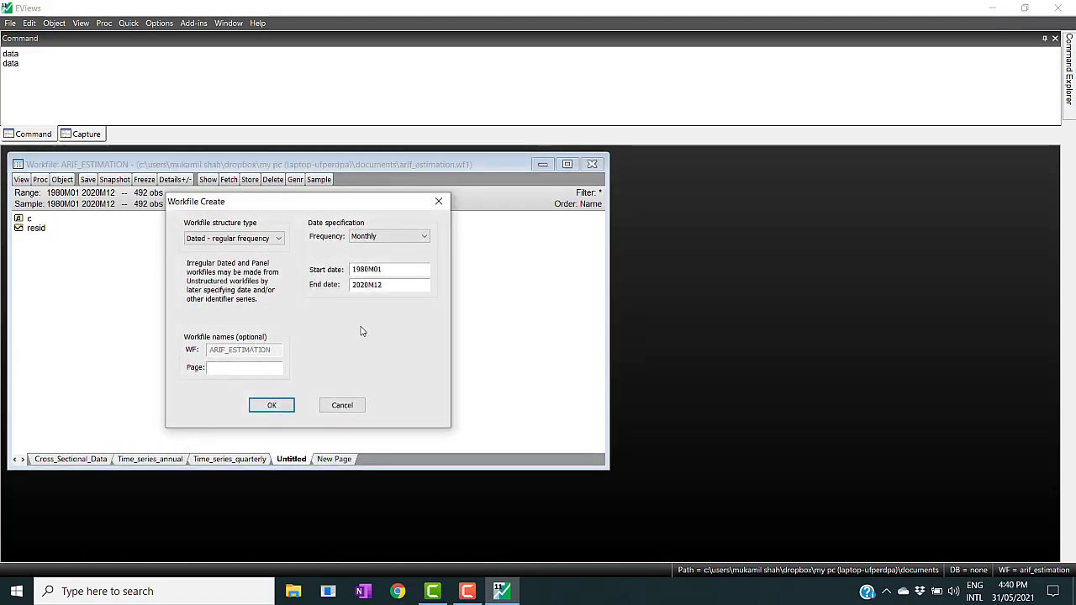
pyautogui.click(392, 238)
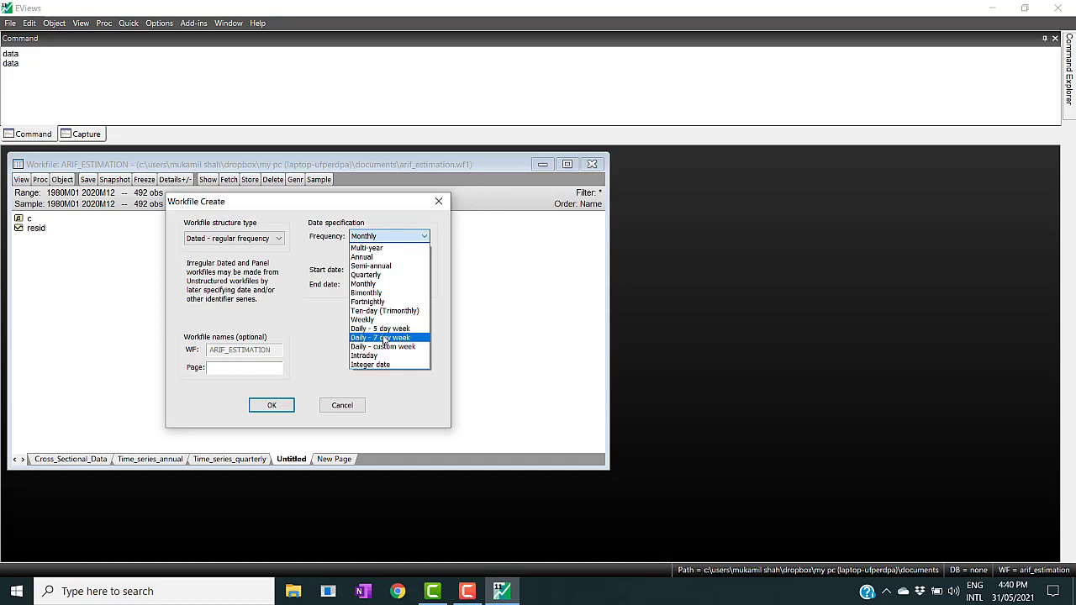
pyautogui.click(383, 338)
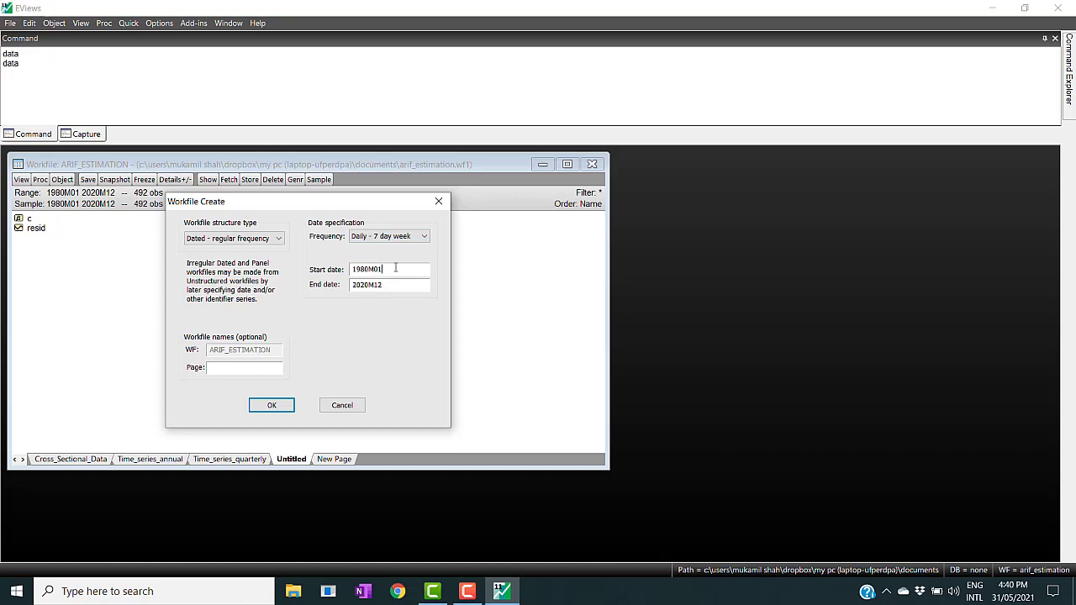
pyautogui.press('BackSpace')
pyautogui.press('BackSpace')
pyautogui.press('BackSpace')
pyautogui.write(':01')
pyautogui.press('BackSpace')
pyautogui.press('BackSpace')
pyautogui.press('BackSpace')
pyautogui.write('25')
pyautogui.press('BackSpace')
pyautogui.press('BackSpace')
pyautogui.write(':25')
pyautogui.click(338, 407)
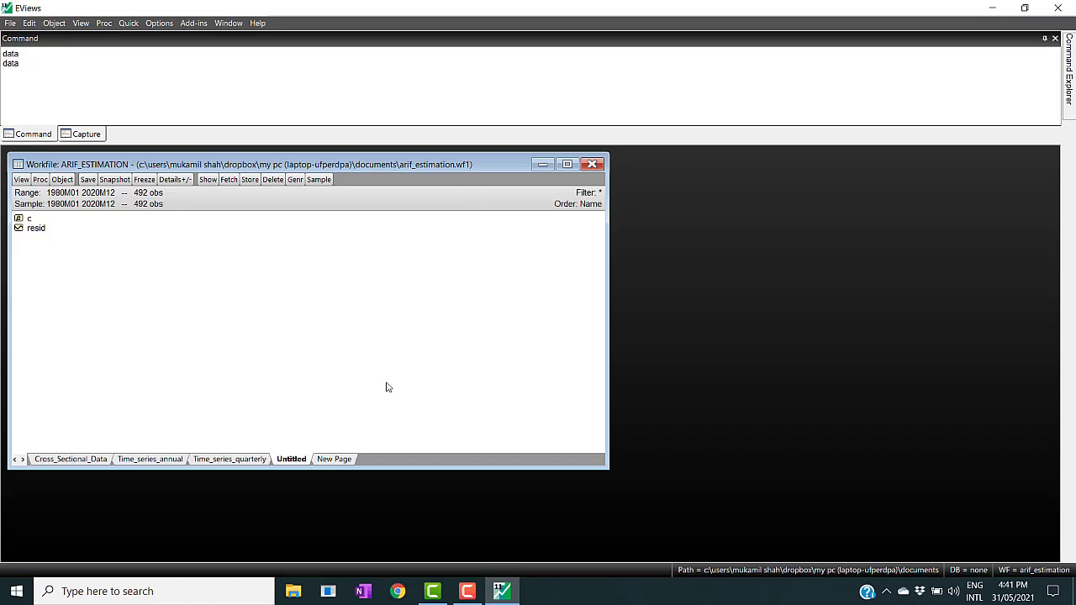
# - Create a new Balanced Panel page with Annual frequency from 1980 to 2020 and 100 cross sections
pyautogui.click(335, 459)
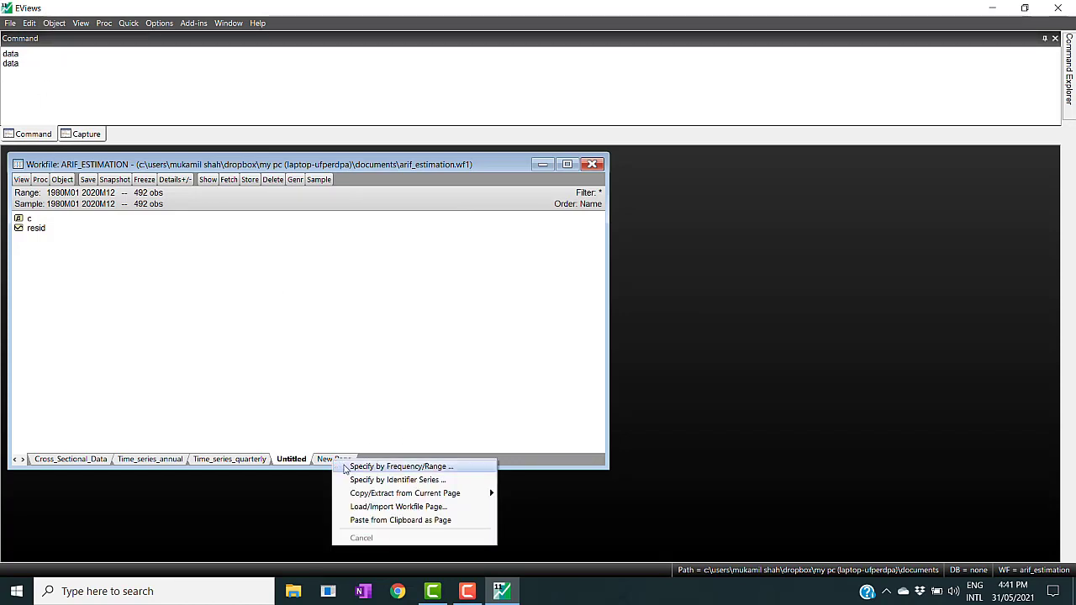
pyautogui.click(347, 467)
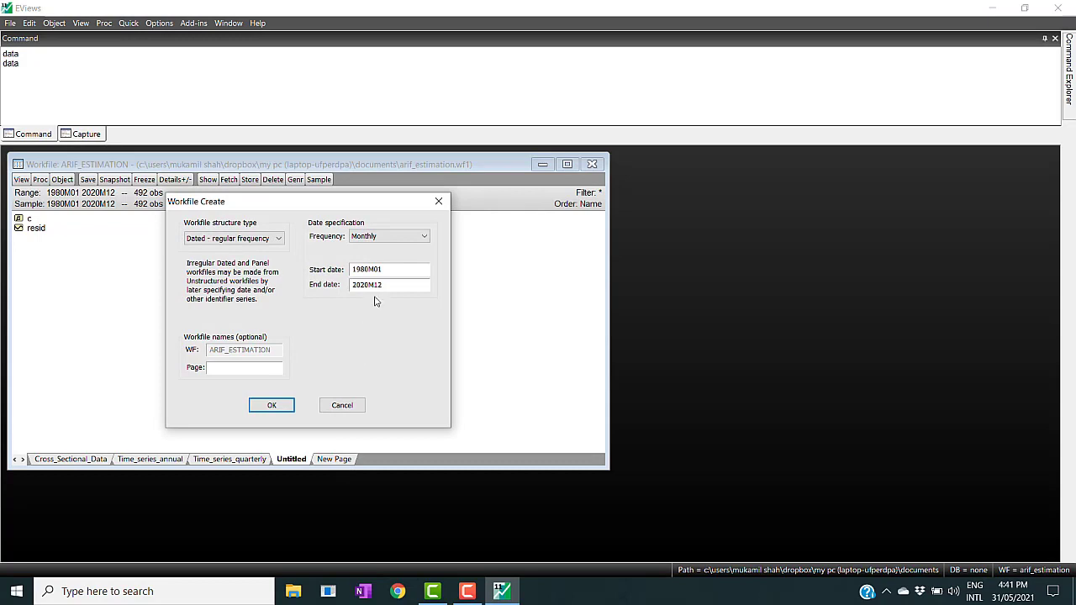
pyautogui.click(424, 238)
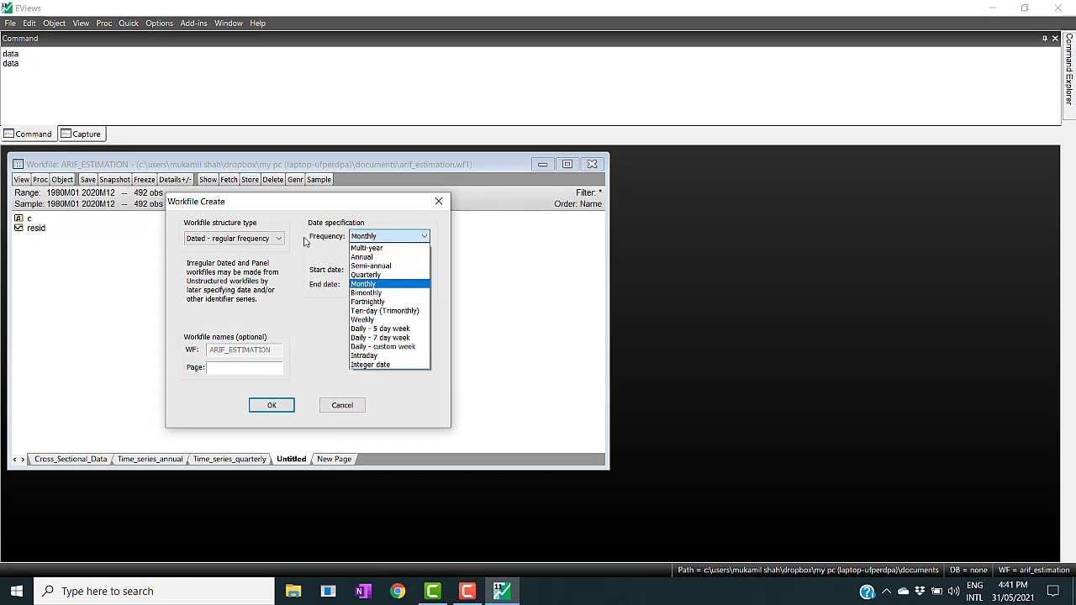
pyautogui.click(284, 240)
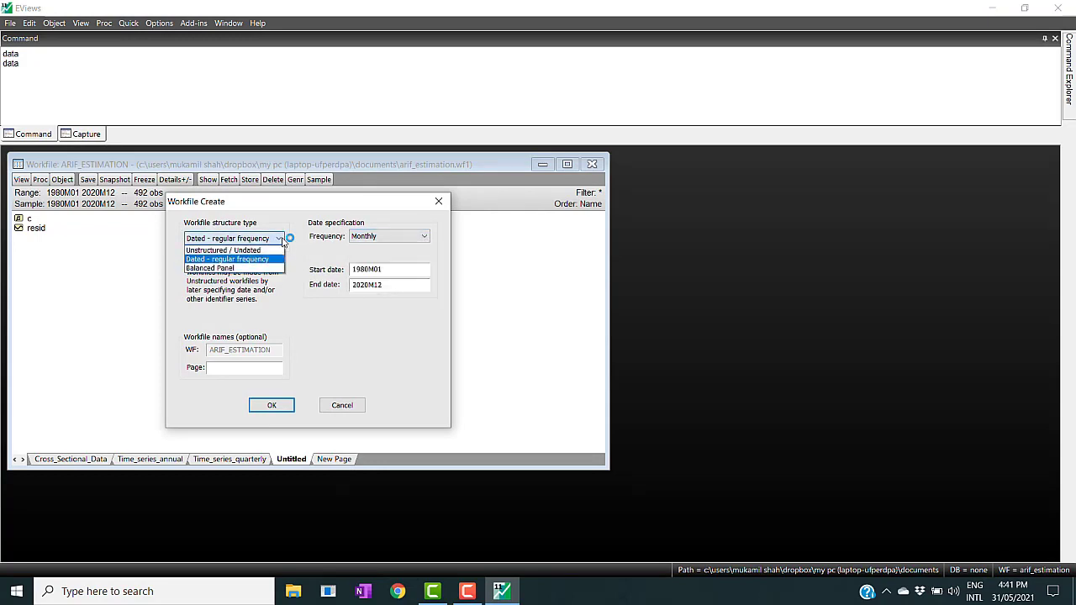
pyautogui.click(248, 268)
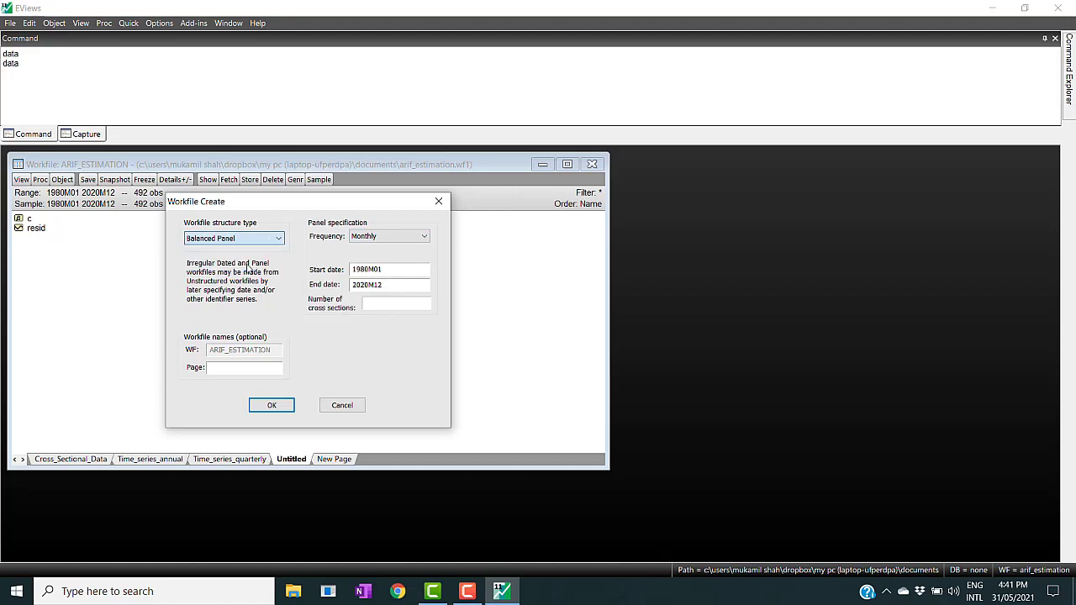
pyautogui.click(425, 239)
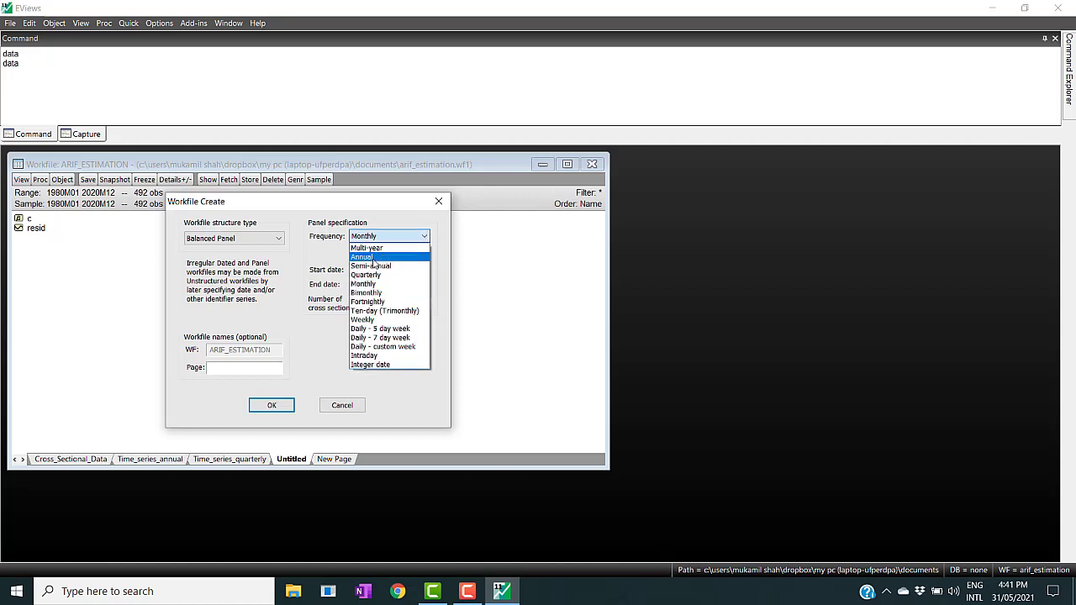
pyautogui.click(373, 259)
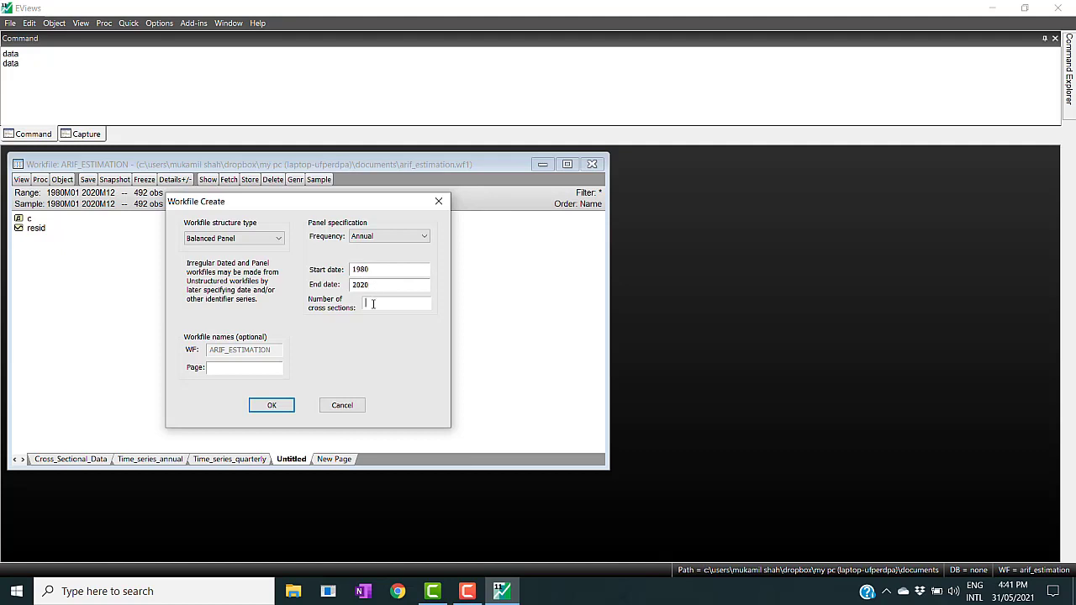
pyautogui.write('100')
pyautogui.click(384, 305)
pyautogui.click(281, 405)
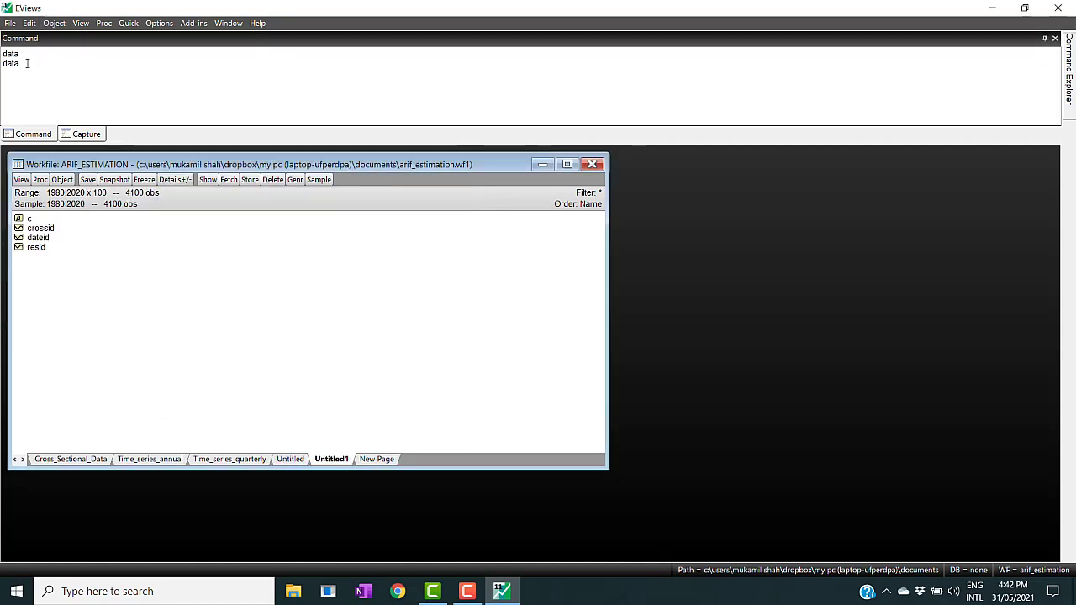
# - Open an empty data group on the balanced panel page and browse its cross-section and year observation rows
pyautogui.press('Return')
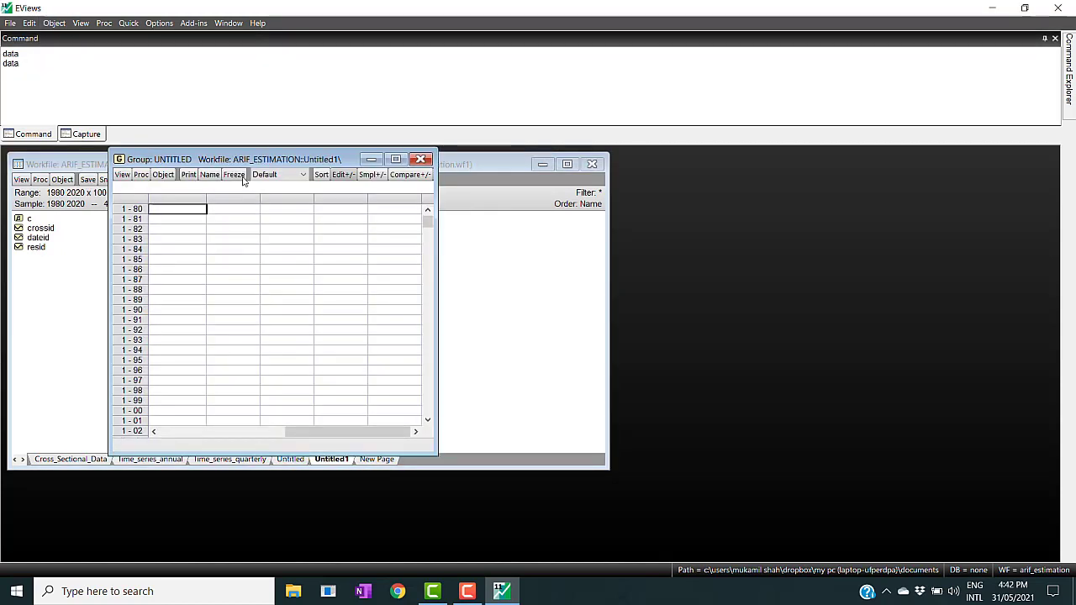
pyautogui.click(395, 159)
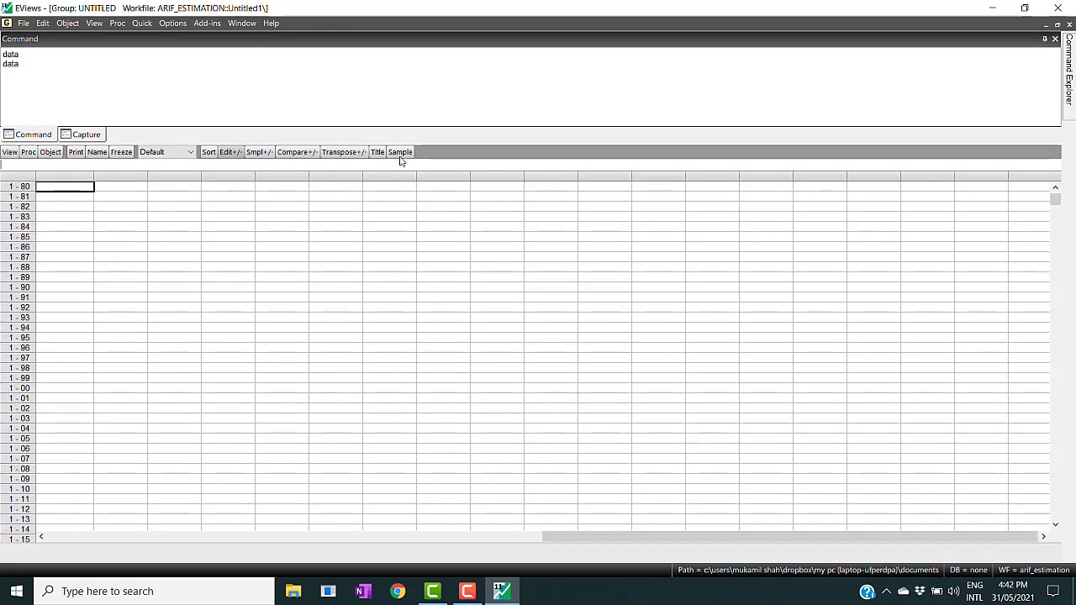
pyautogui.click(1054, 190)
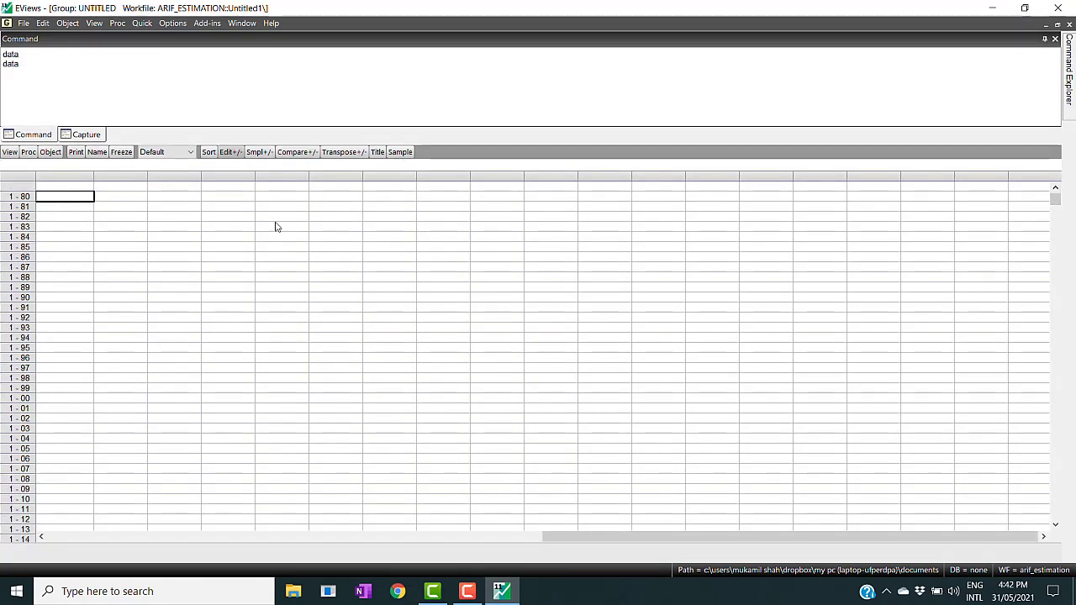
pyautogui.click(72, 187)
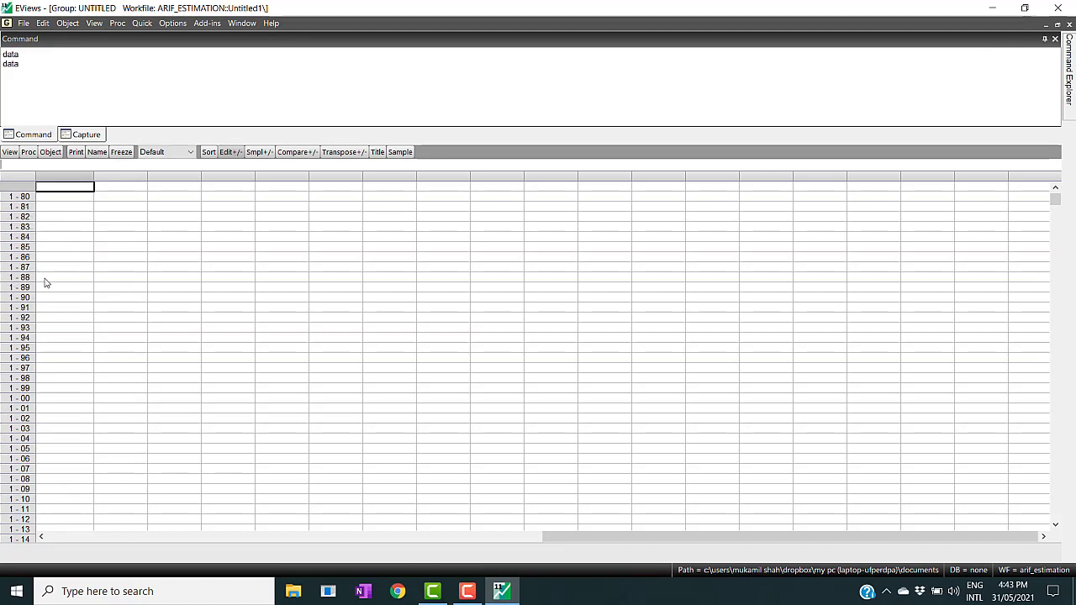
pyautogui.press('Down')
pyautogui.press('Down')
pyautogui.press('Down')
pyautogui.press('Down')
pyautogui.press('Down')
pyautogui.press('Down')
pyautogui.press('Down')
pyautogui.press('Down')
pyautogui.press('Down')
pyautogui.press('Down')
pyautogui.press('Down')
pyautogui.press('Down')
pyautogui.press('Down')
pyautogui.press('Down')
pyautogui.press('Down')
pyautogui.press('Down')
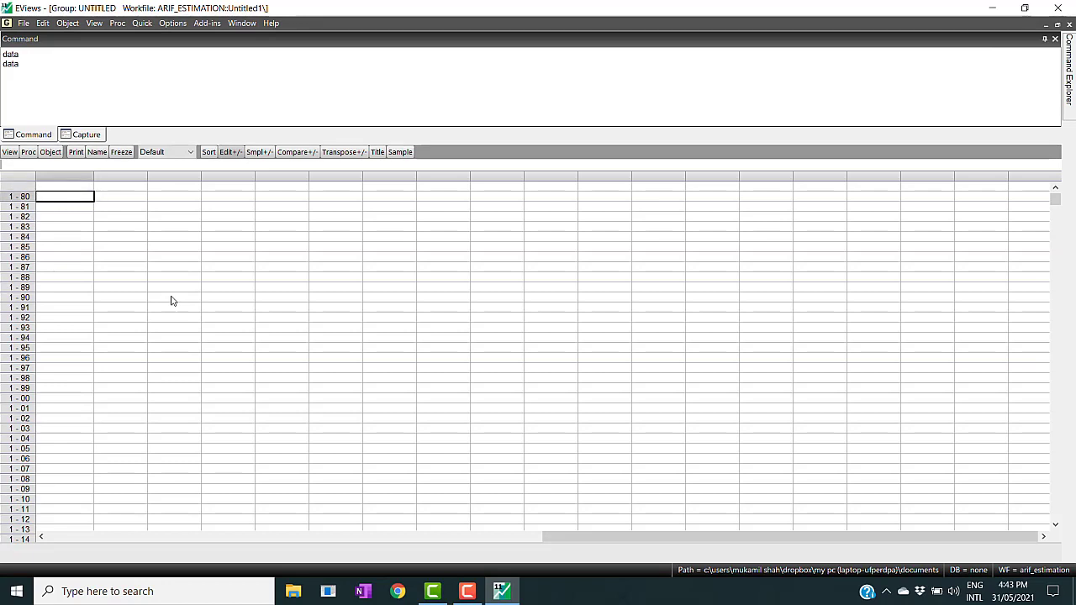
pyautogui.press('Down')
pyautogui.press('Down')
pyautogui.press('Down')
pyautogui.press('Down')
pyautogui.press('Down')
pyautogui.press('Down')
pyautogui.press('Down')
pyautogui.press('Down')
pyautogui.press('Down')
pyautogui.press('Down')
pyautogui.press('Down')
pyautogui.press('Down')
pyautogui.press('Down')
pyautogui.press('Down')
pyautogui.press('Down')
pyautogui.press('Down')
pyautogui.press('Down')
pyautogui.press('Down')
pyautogui.press('Down')
pyautogui.press('Down')
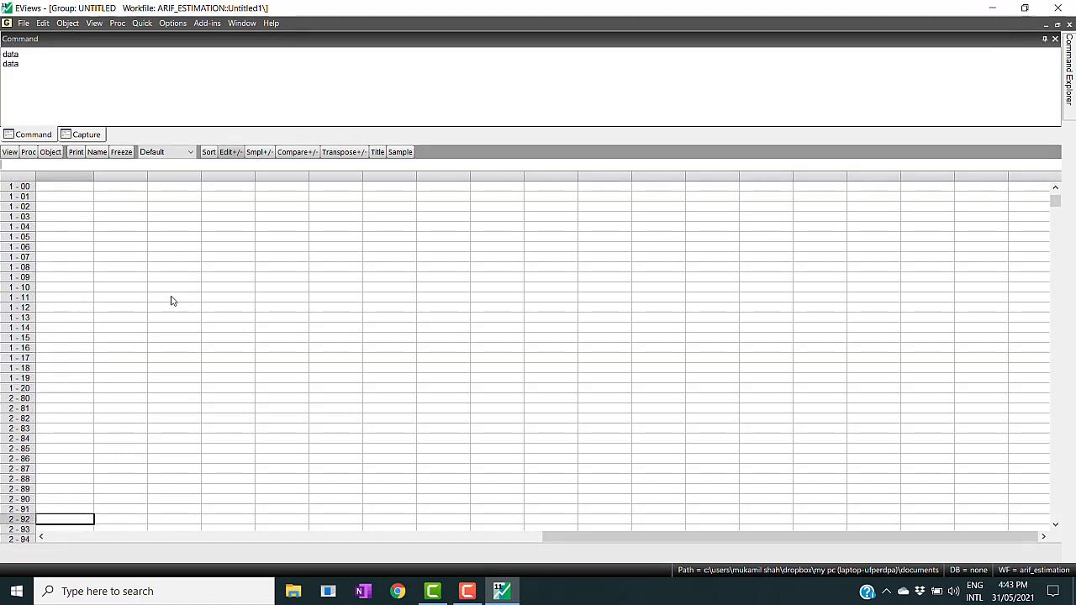
pyautogui.click(17, 391)
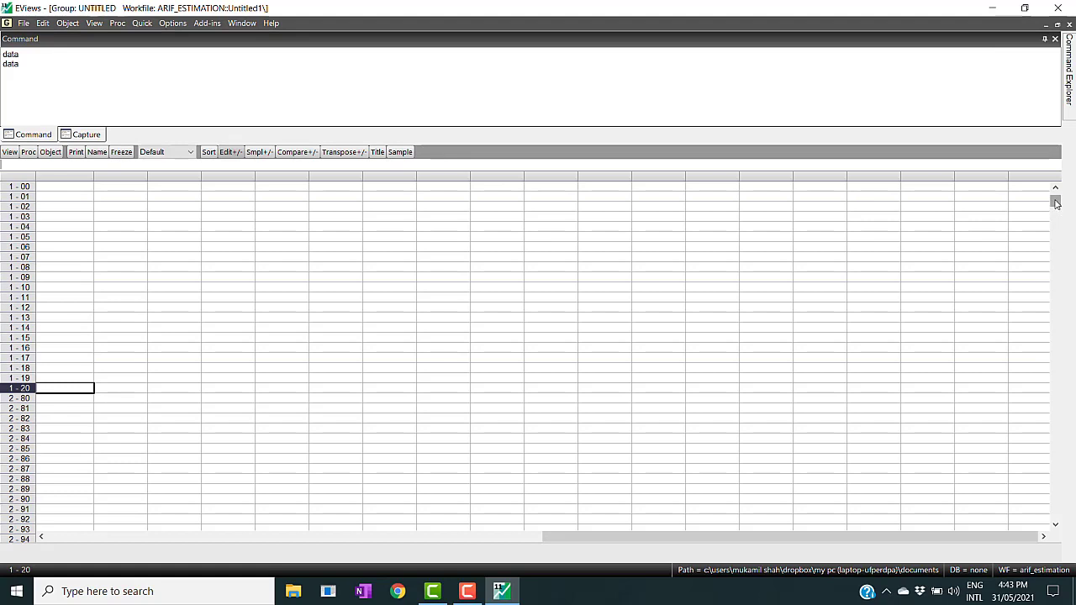
pyautogui.moveTo(1056, 203); pyautogui.dragTo(1040, 546)
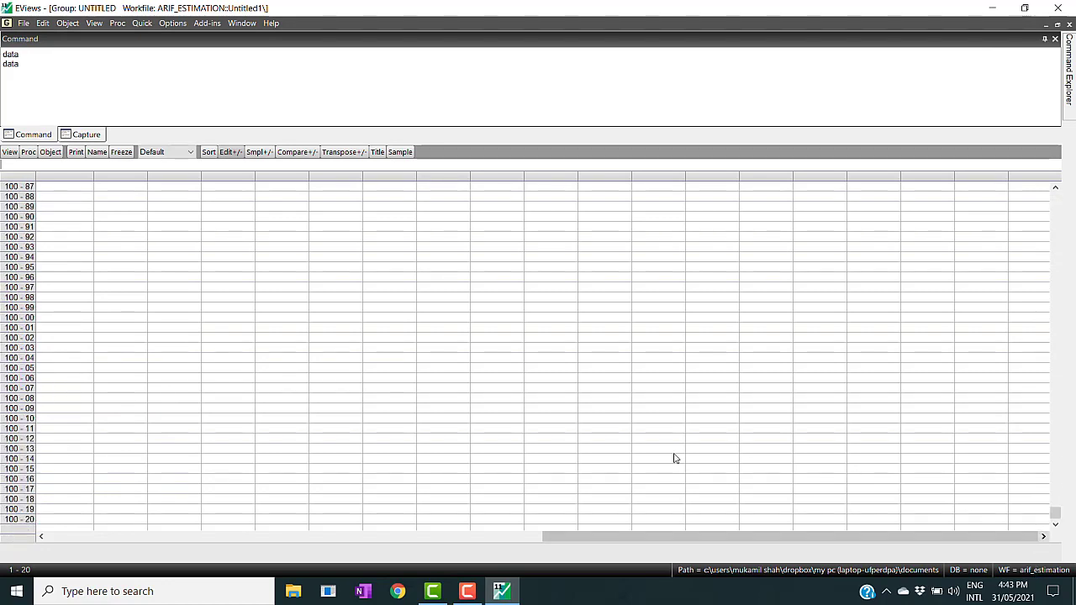
pyautogui.click(26, 217)
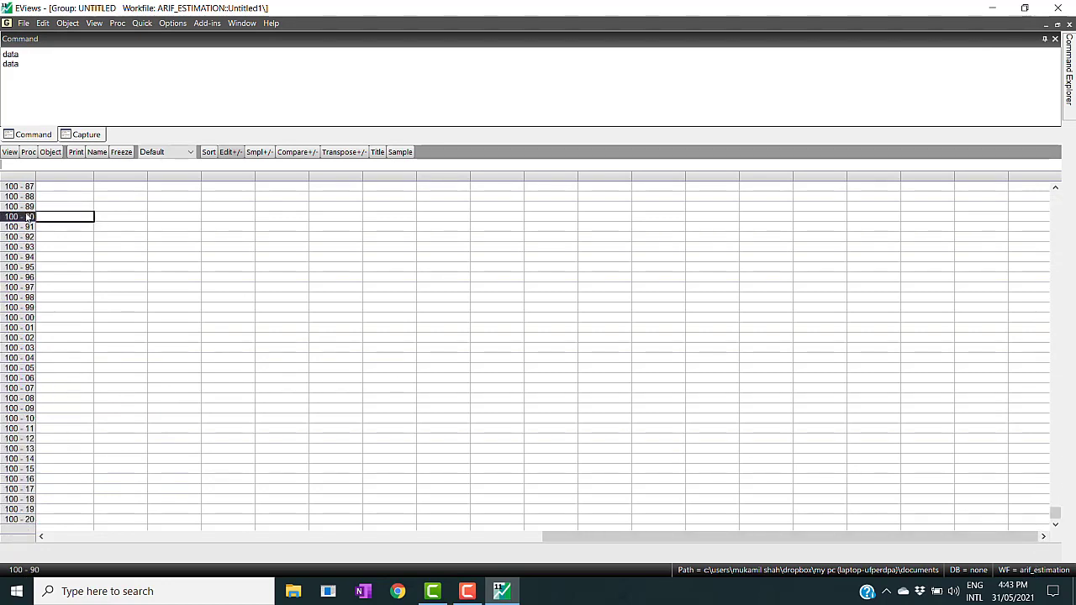
pyautogui.press('Up')
pyautogui.press('Up')
pyautogui.press('Up')
pyautogui.press('Up')
pyautogui.press('Up')
pyautogui.press('Up')
pyautogui.press('Up')
pyautogui.press('Up')
pyautogui.press('Up')
pyautogui.press('Up')
pyautogui.press('Up')
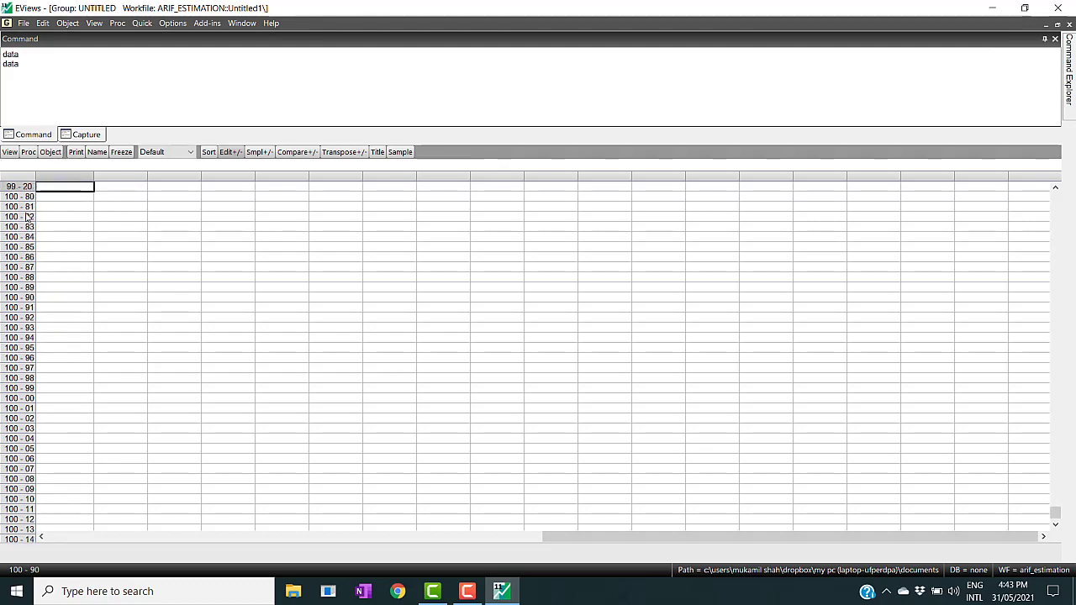
pyautogui.press('Down')
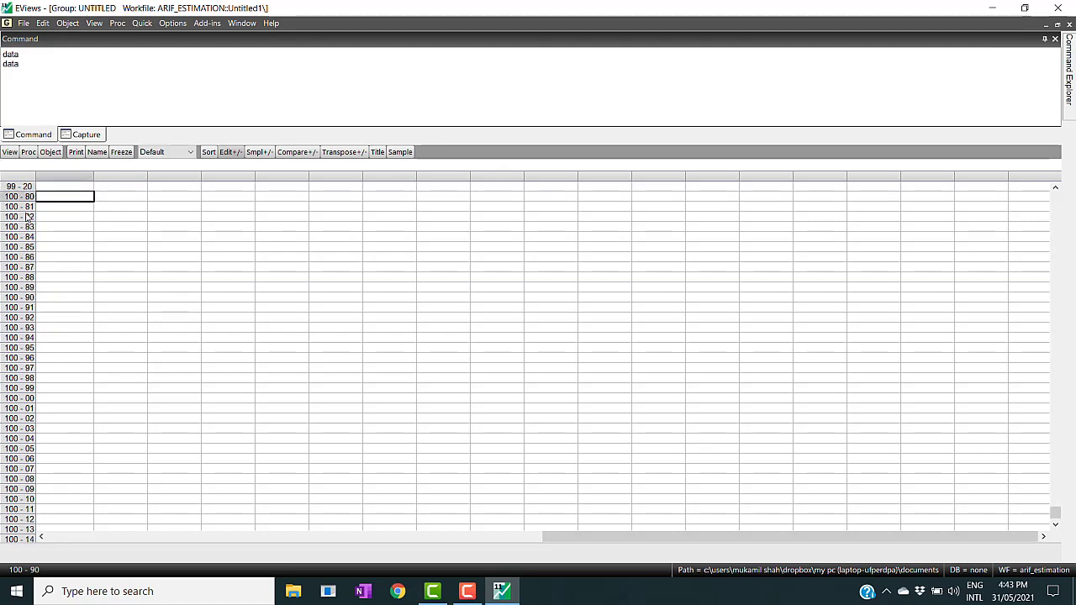
pyautogui.press('Down')
pyautogui.press('Down')
pyautogui.press('Down')
pyautogui.press('Down')
pyautogui.press('Down')
pyautogui.press('Down')
pyautogui.press('Down')
pyautogui.press('Down')
pyautogui.press('Down')
pyautogui.press('Down')
pyautogui.press('Down')
pyautogui.press('Down')
pyautogui.press('Down')
pyautogui.press('Down')
pyautogui.press('Down')
pyautogui.press('Down')
pyautogui.press('Down')
pyautogui.press('Down')
pyautogui.press('Down')
pyautogui.press('Down')
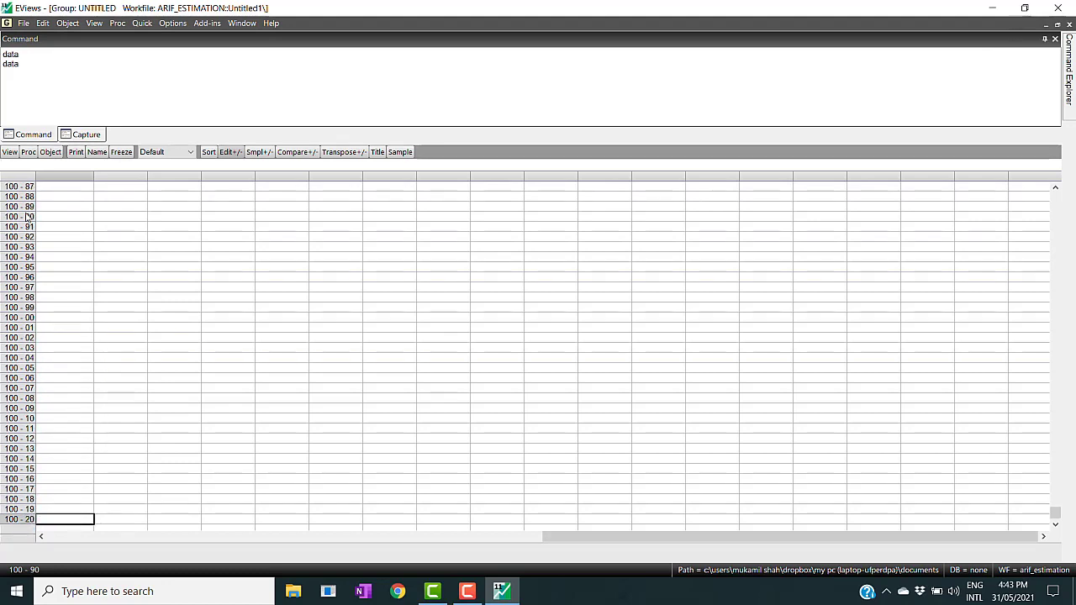
pyautogui.click(1057, 197)
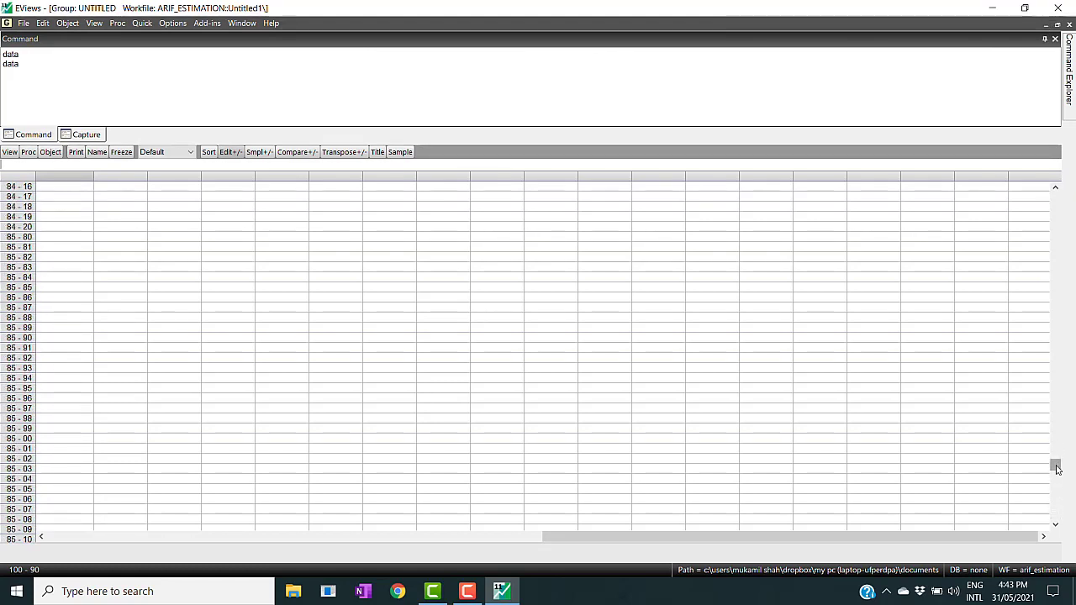
pyautogui.moveTo(1056, 468); pyautogui.dragTo(1039, 193)
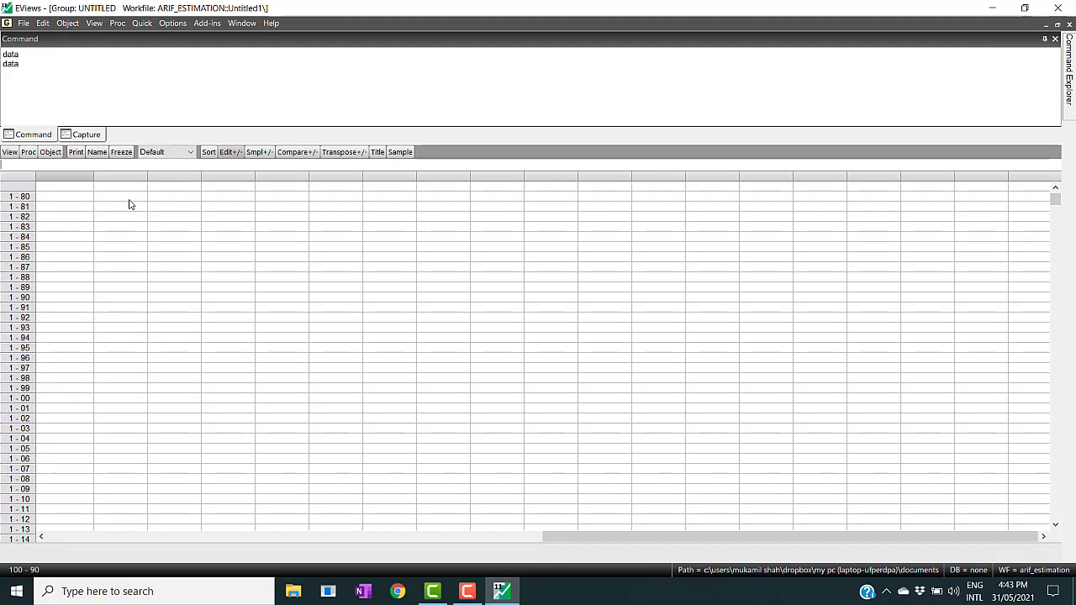
pyautogui.click(71, 191)
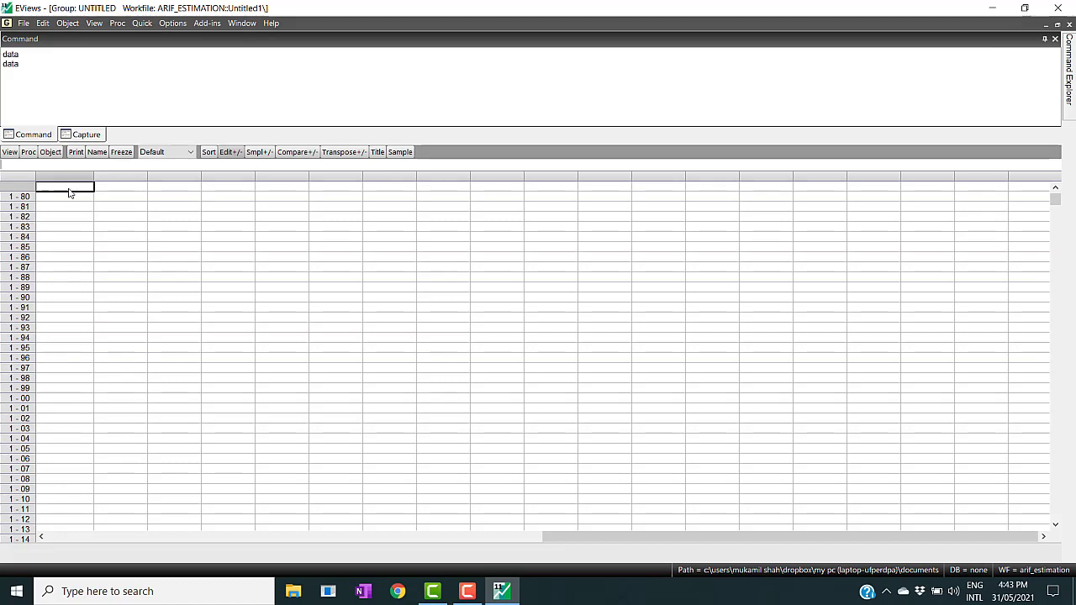
pyautogui.click(22, 23)
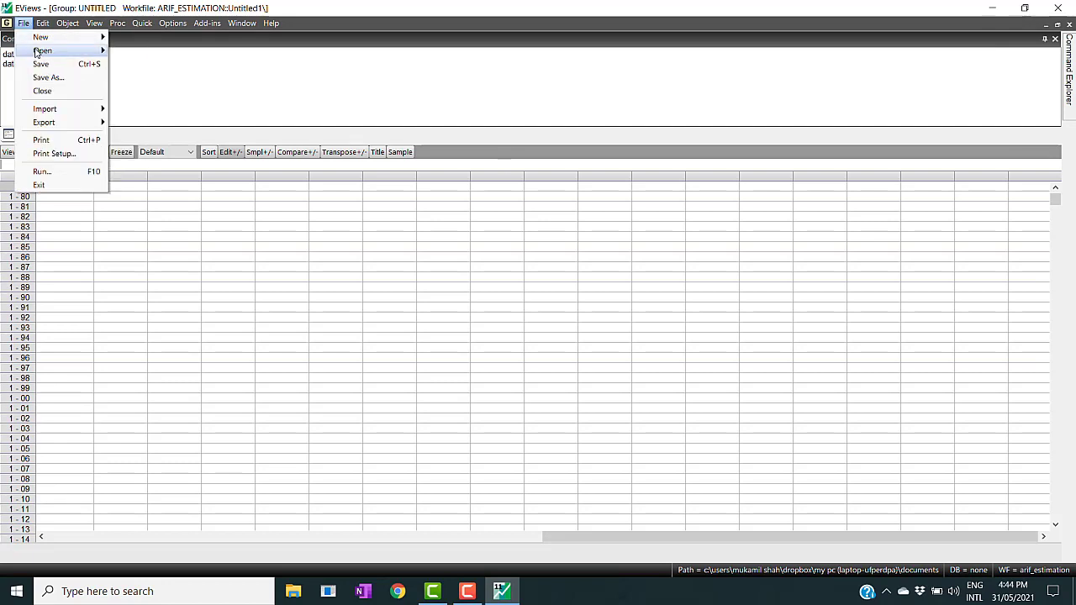
pyautogui.moveTo(37, 55)
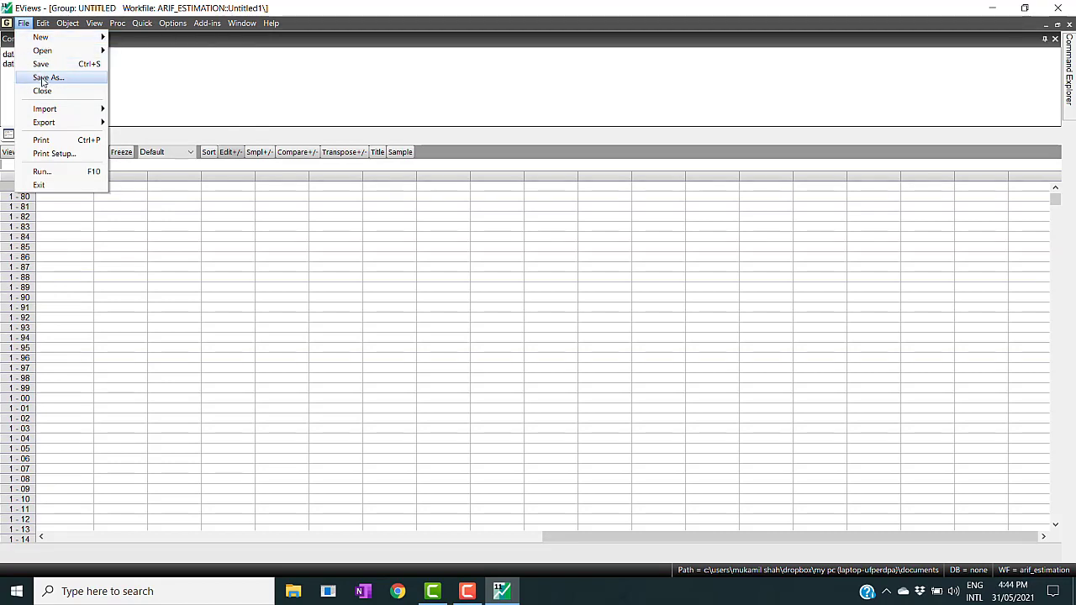
pyautogui.moveTo(54, 110)
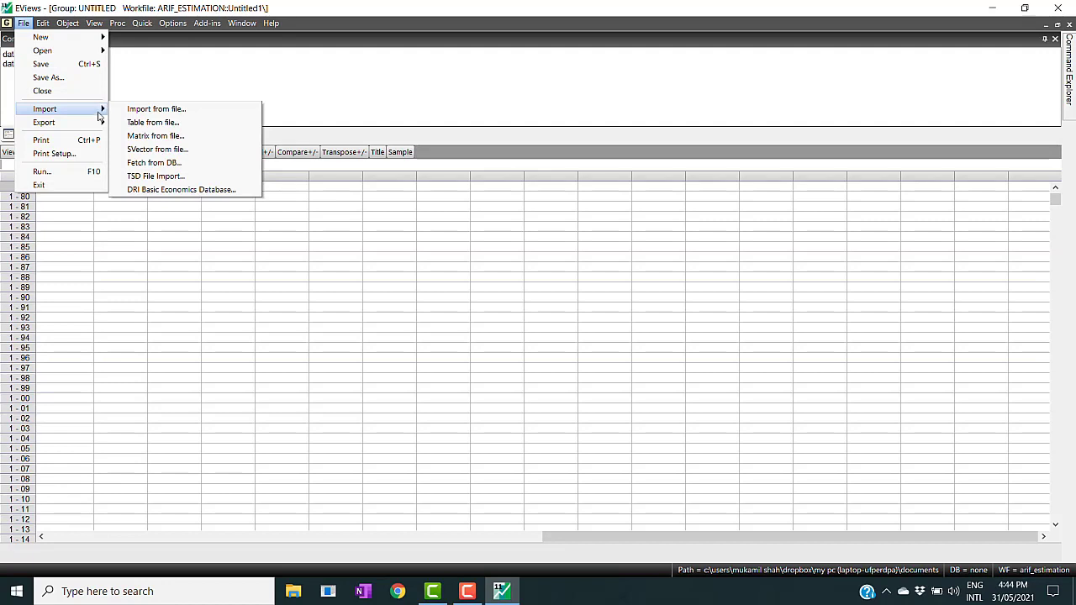
pyautogui.moveTo(94, 124)
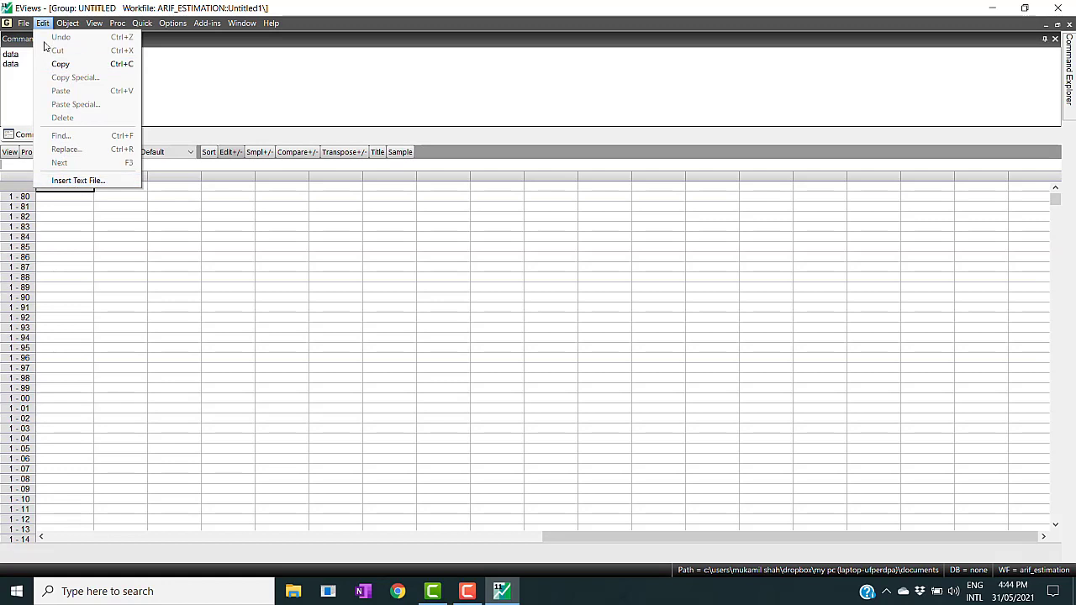
pyautogui.click(71, 237)
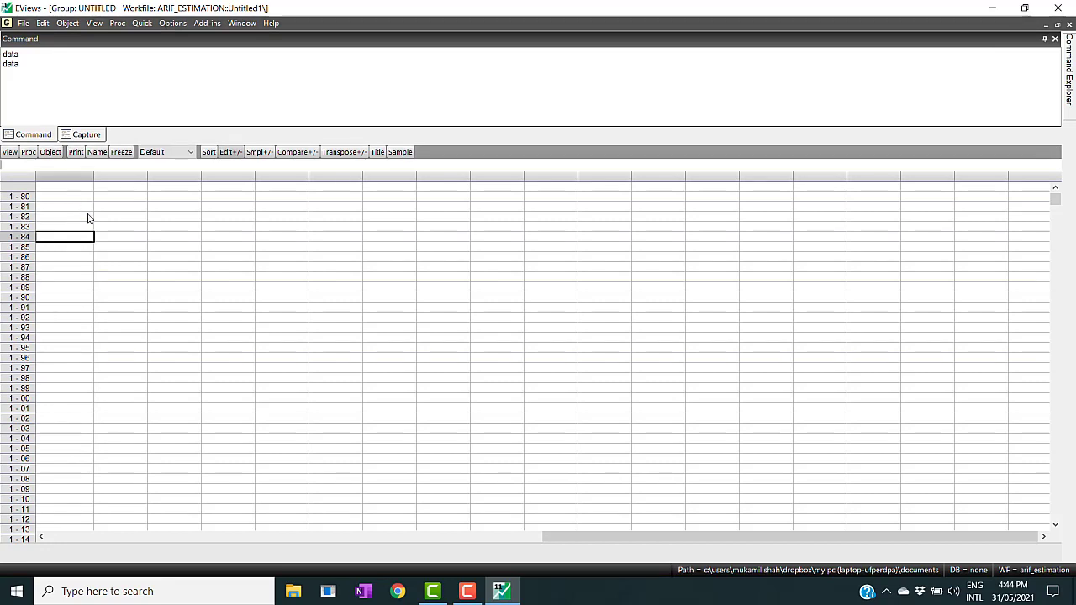
# - Open the New Object dialog to review the available object types, then close it
pyautogui.click(73, 26)
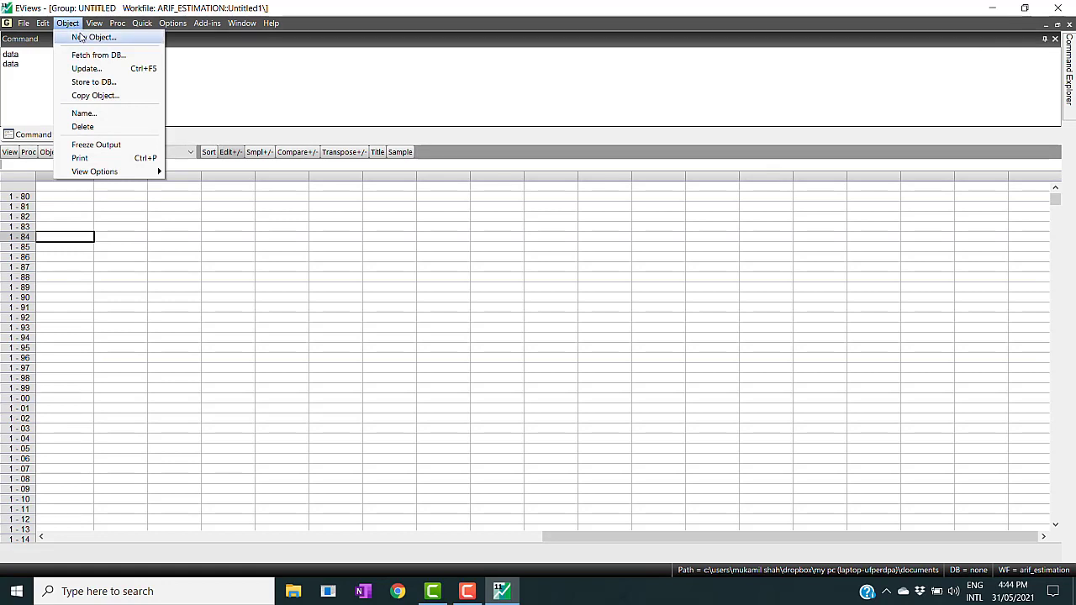
pyautogui.click(85, 39)
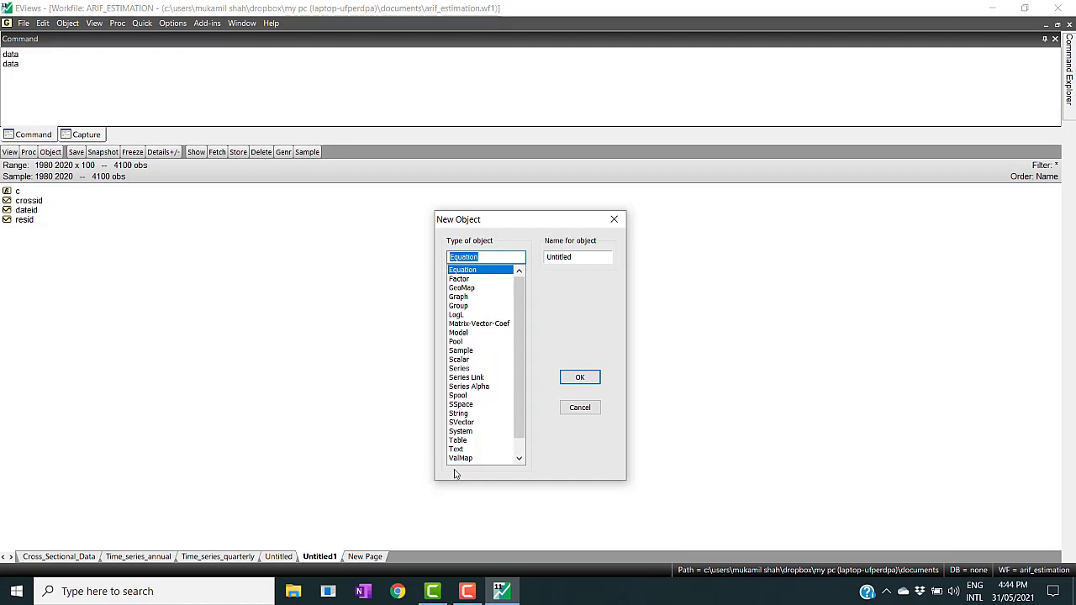
pyautogui.click(519, 459)
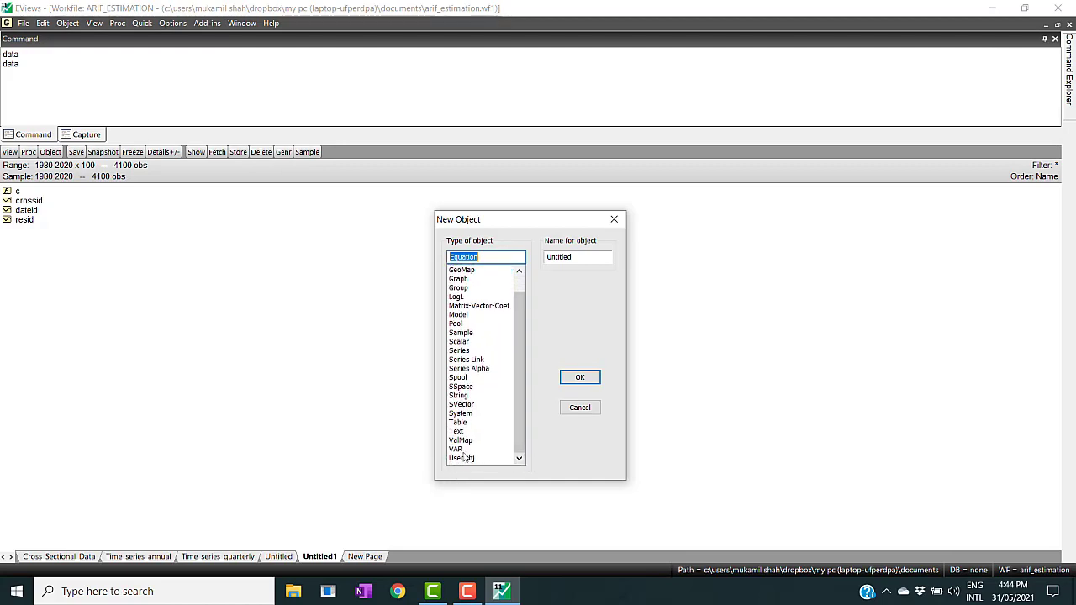
pyautogui.click(615, 222)
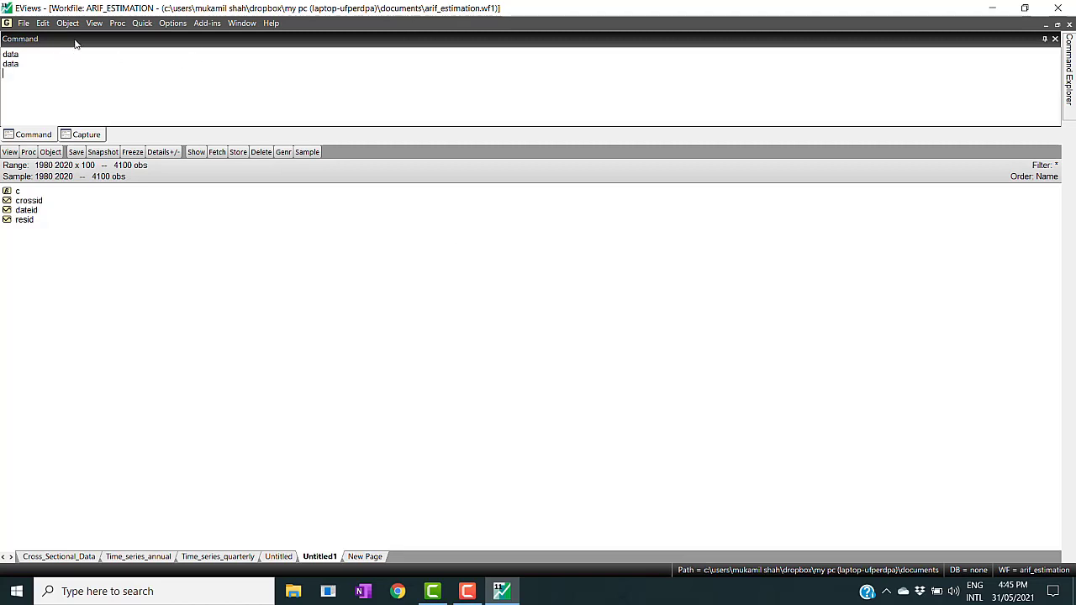
pyautogui.click(95, 23)
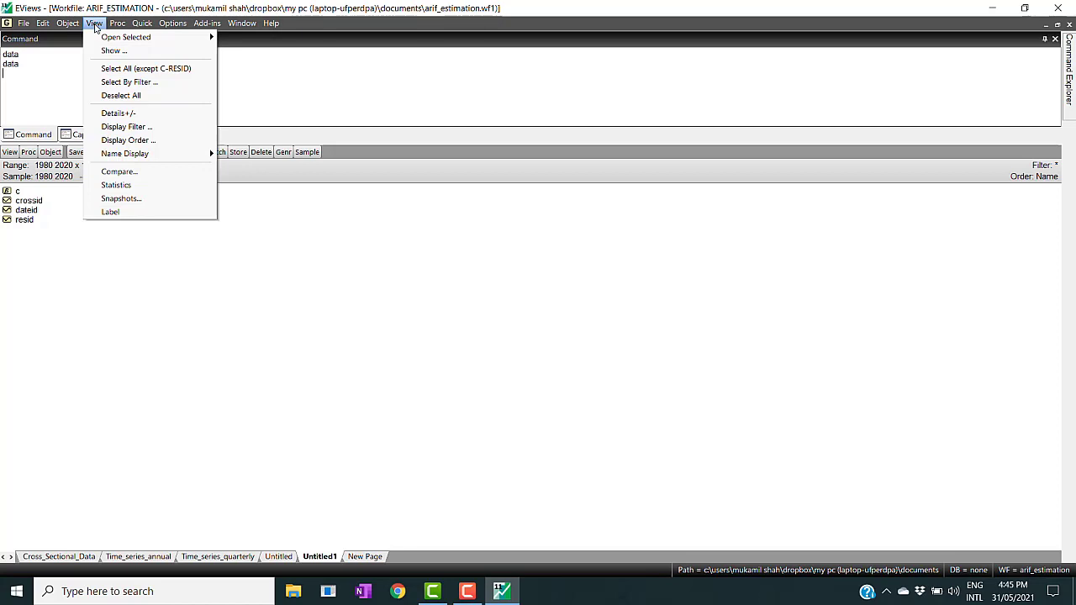
pyautogui.moveTo(117, 25)
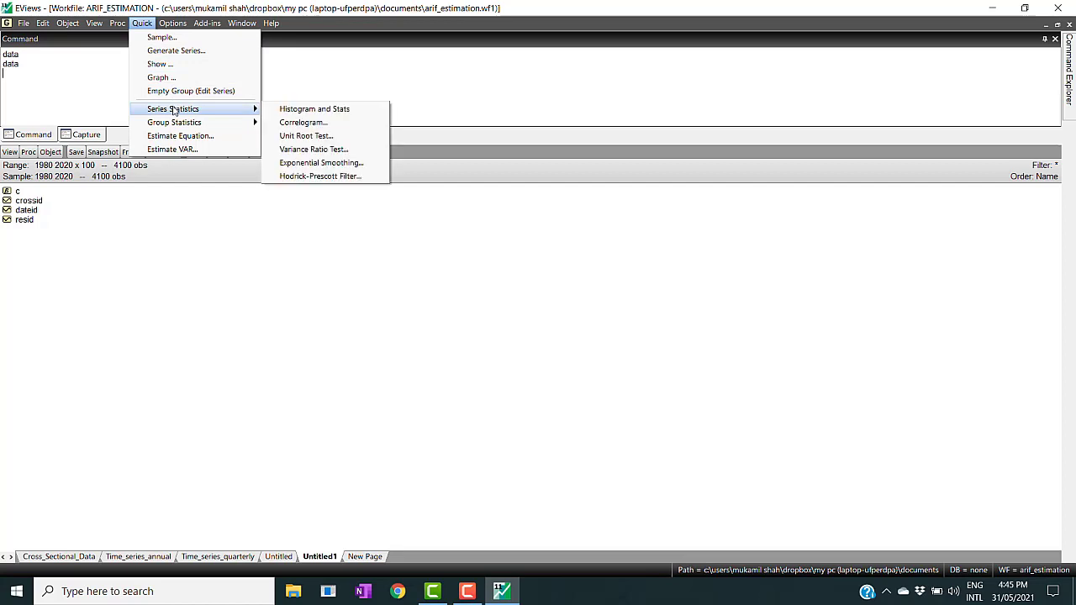
pyautogui.moveTo(178, 126)
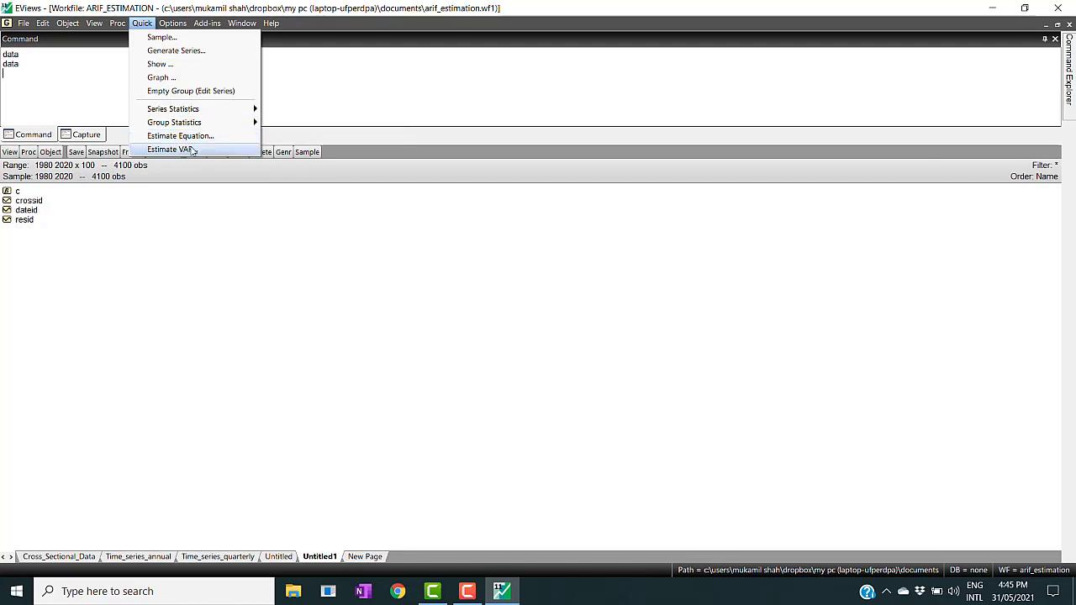
pyautogui.click(174, 24)
pyautogui.click(174, 23)
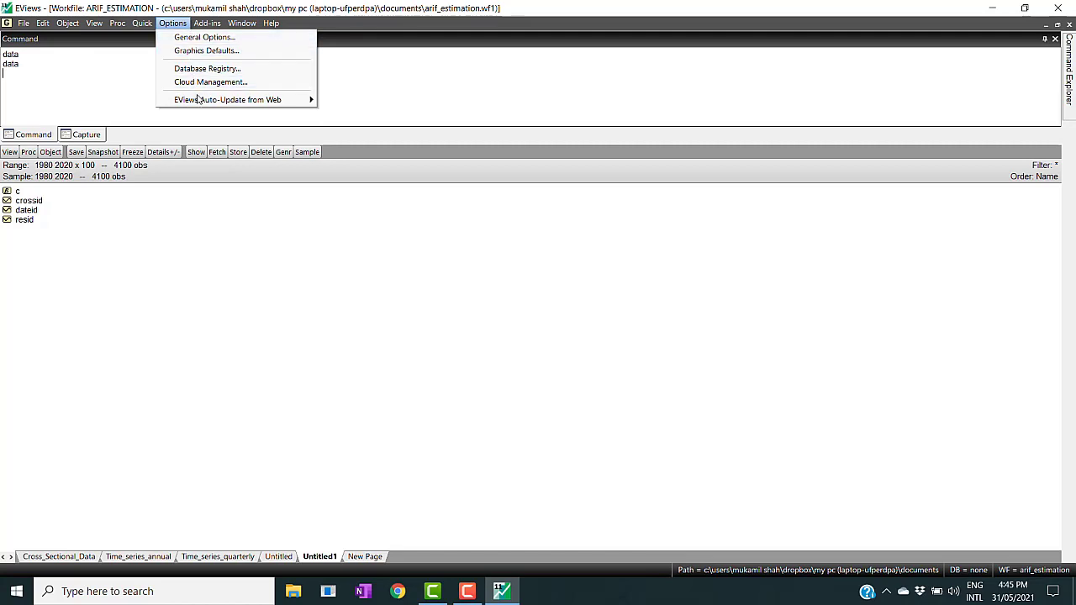
pyautogui.click(203, 25)
pyautogui.click(204, 25)
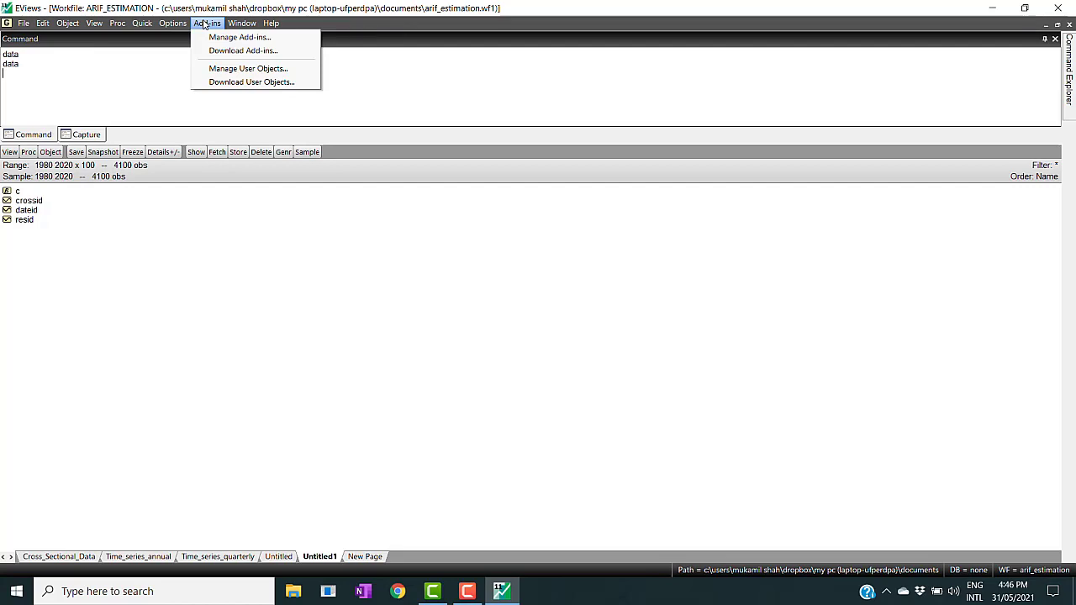
pyautogui.click(240, 24)
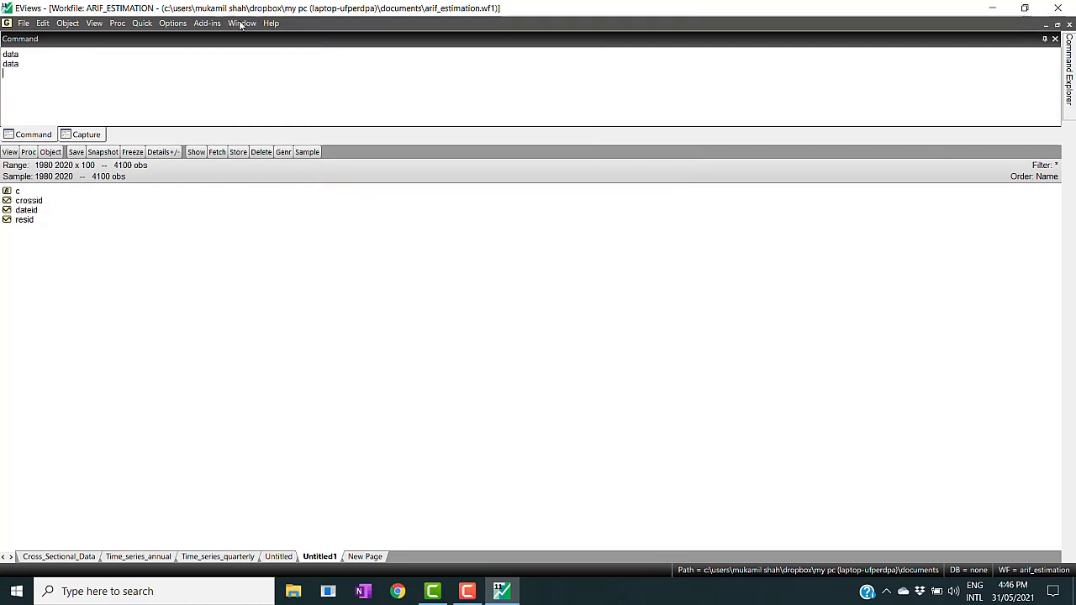
pyautogui.click(240, 23)
pyautogui.moveTo(269, 23)
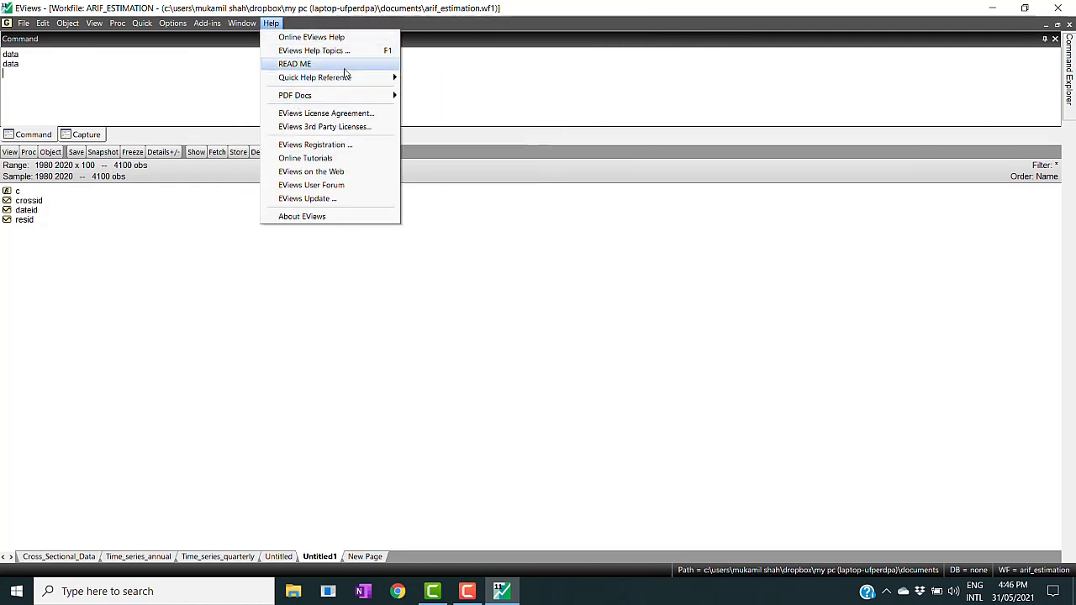
pyautogui.moveTo(354, 96)
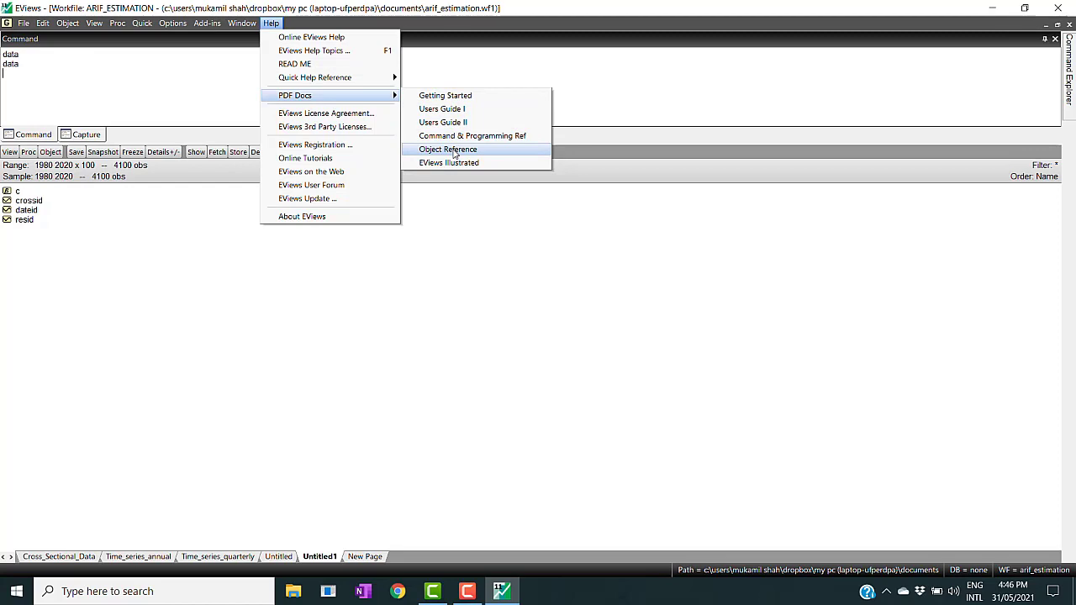
pyautogui.click(261, 294)
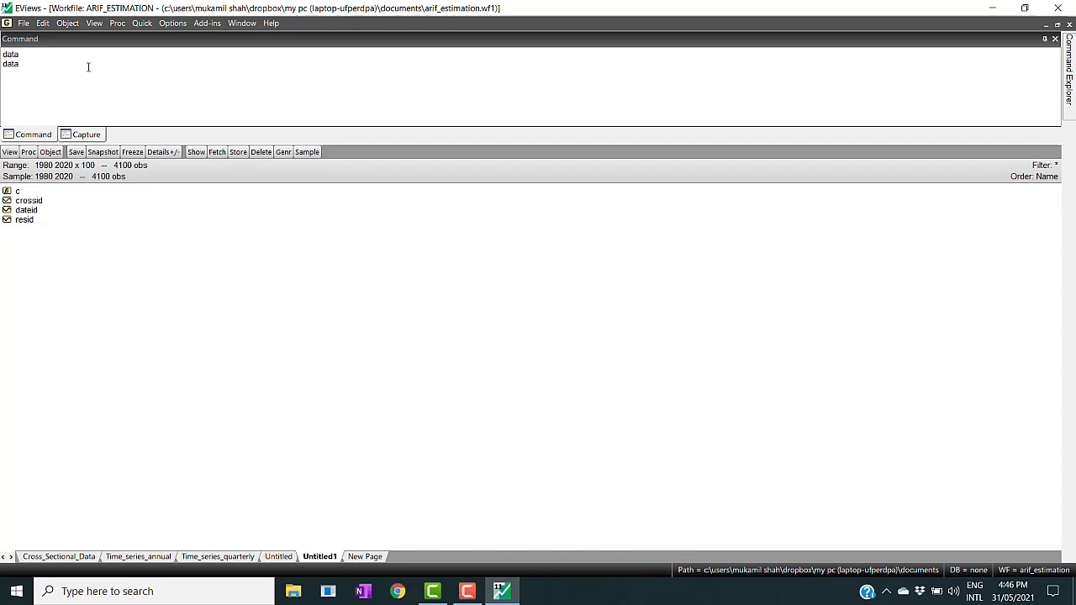
pyautogui.click(74, 26)
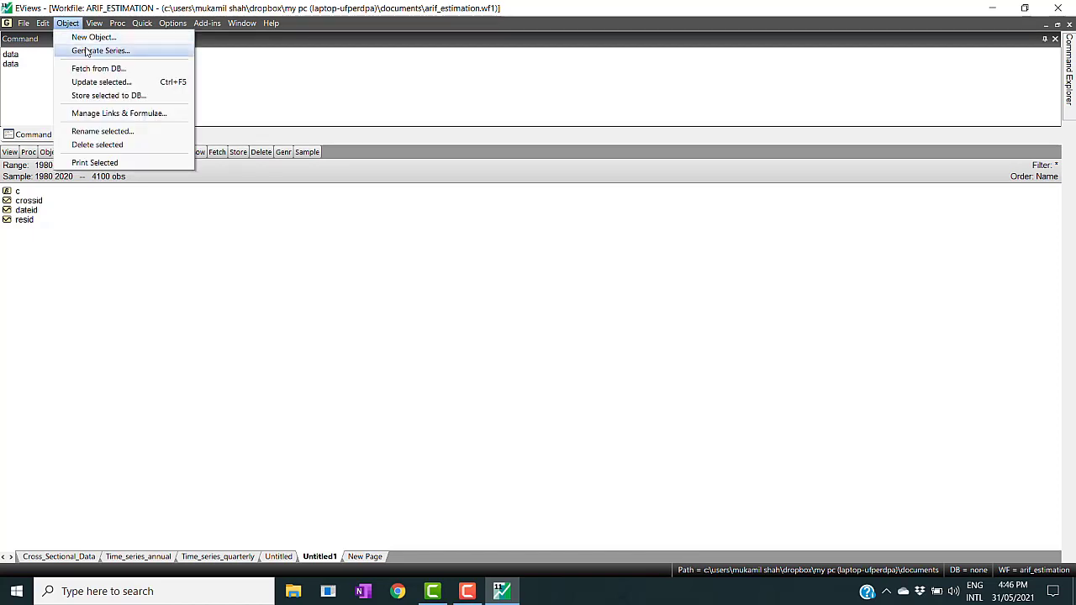
pyautogui.click(273, 72)
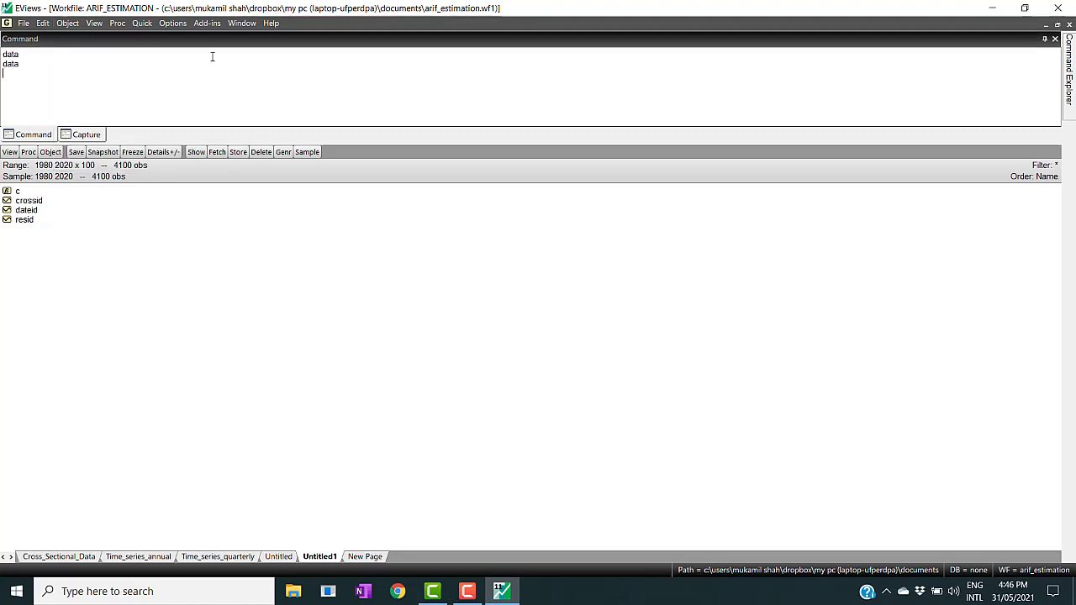
pyautogui.click(140, 25)
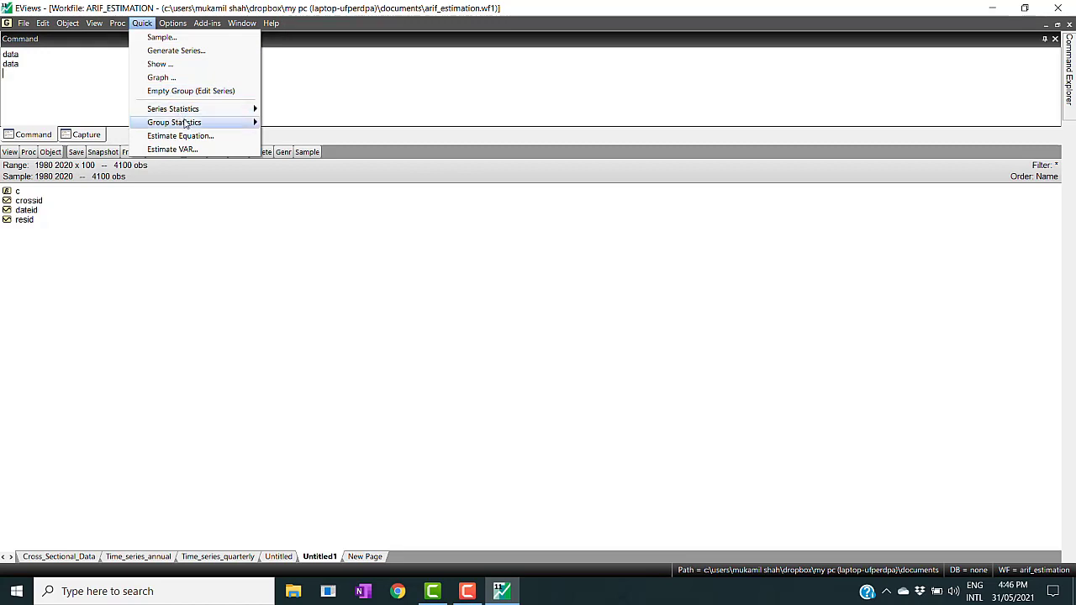
pyautogui.click(342, 67)
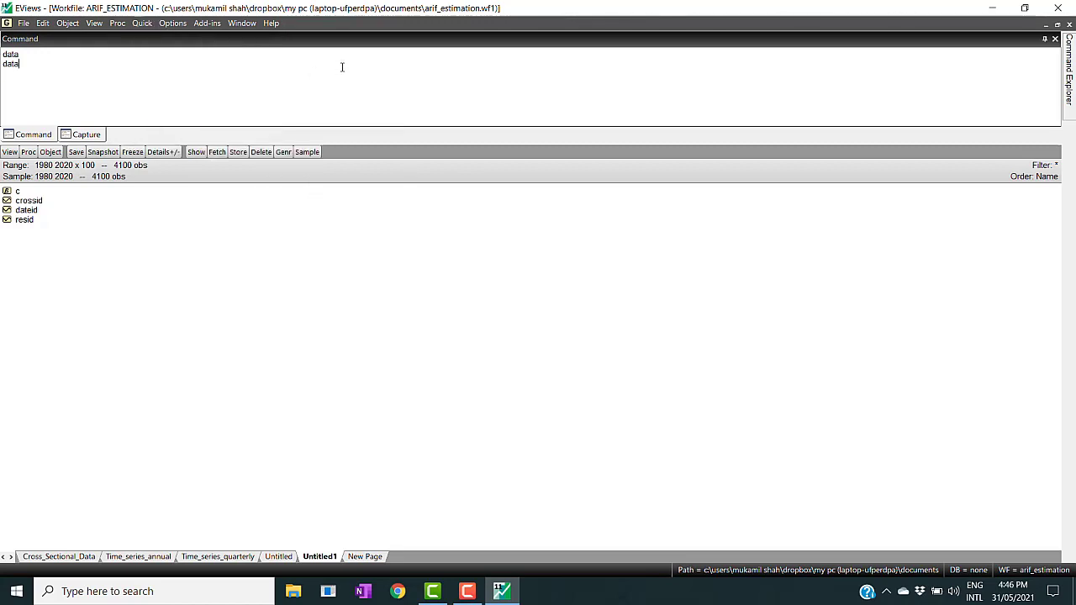